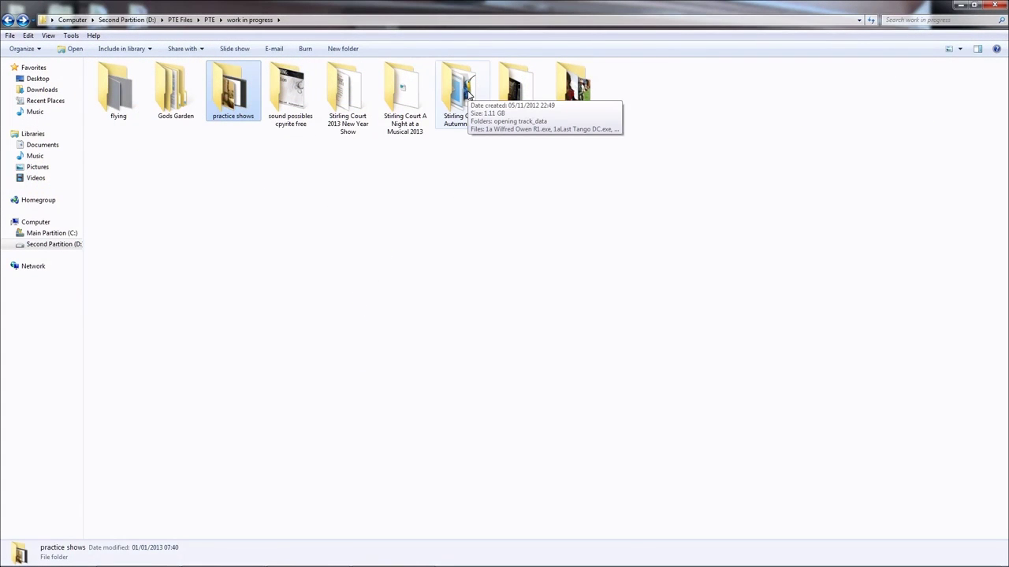
- Open the Stirling Court Autumn 2013 menu project from the Stirling Court Autumn 2013 folder in PicturesToExe
{"action": "left_click", "coordinate": [467, 93]}
{"action": "double_click", "coordinate": [468, 93]}
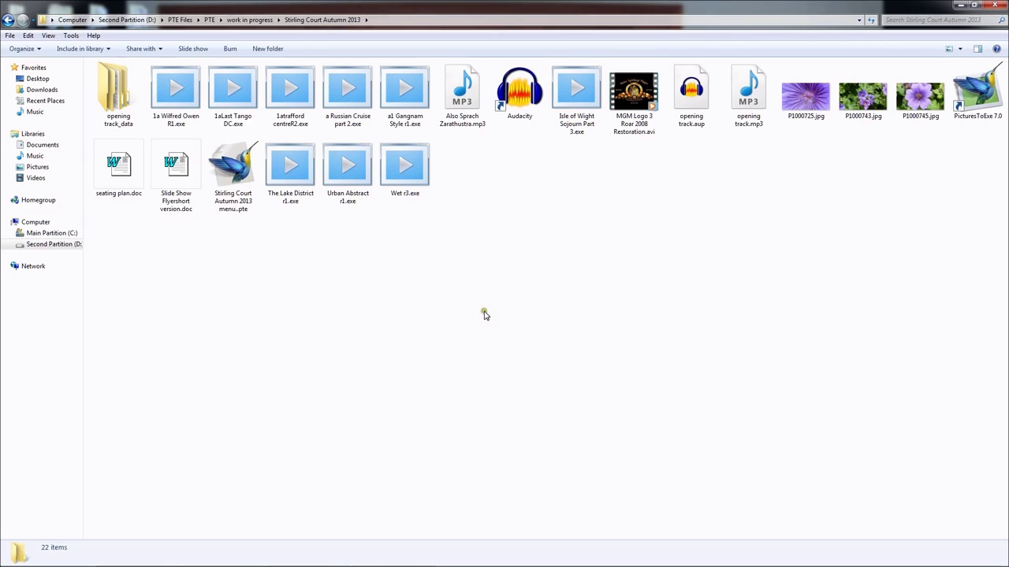
{"action": "left_click", "coordinate": [228, 167]}
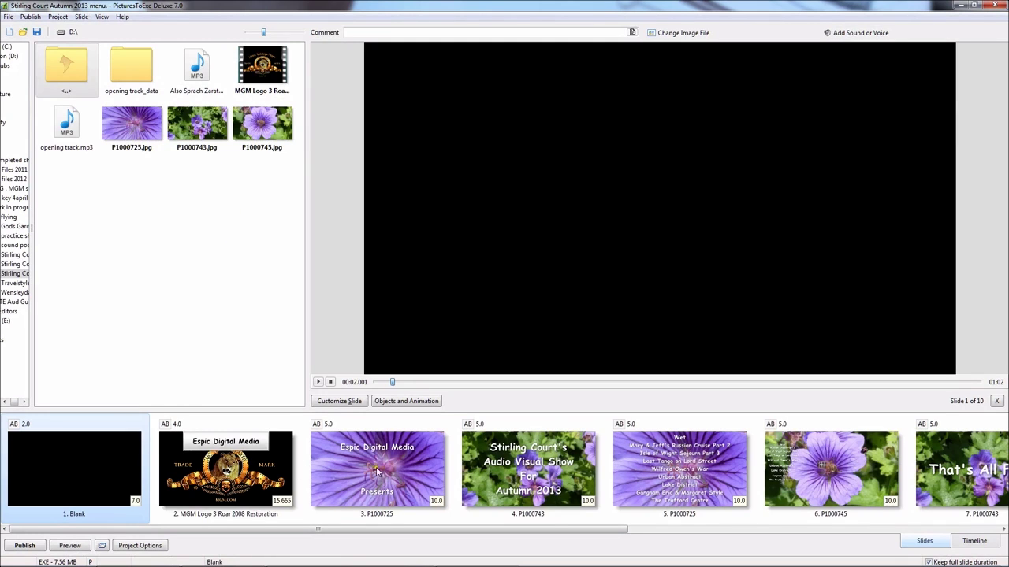
- Look through the project's slide list from first to last slide and minimize the project window
{"action": "left_click_drag", "start_coordinate": [602, 531], "coordinate": [955, 497]}
{"action": "left_click_drag", "start_coordinate": [833, 529], "coordinate": [890, 524]}
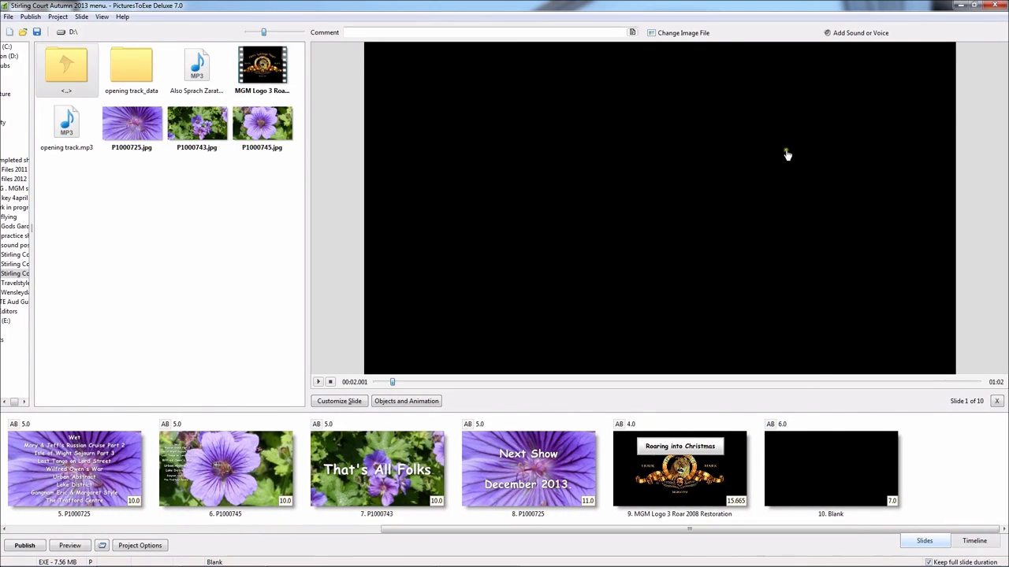
{"action": "left_click_drag", "start_coordinate": [746, 526], "coordinate": [376, 560]}
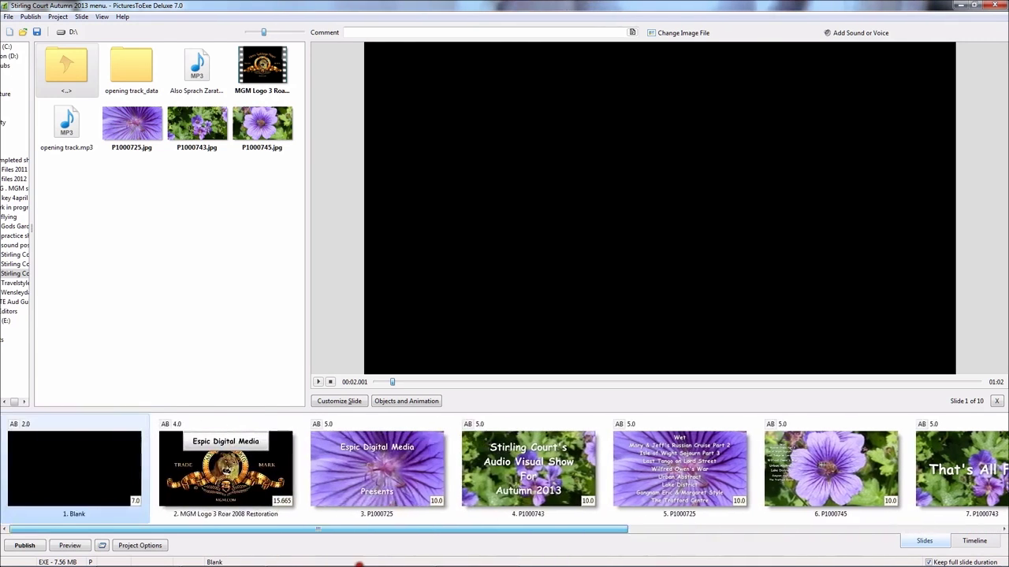
{"action": "left_click", "coordinate": [960, 6]}
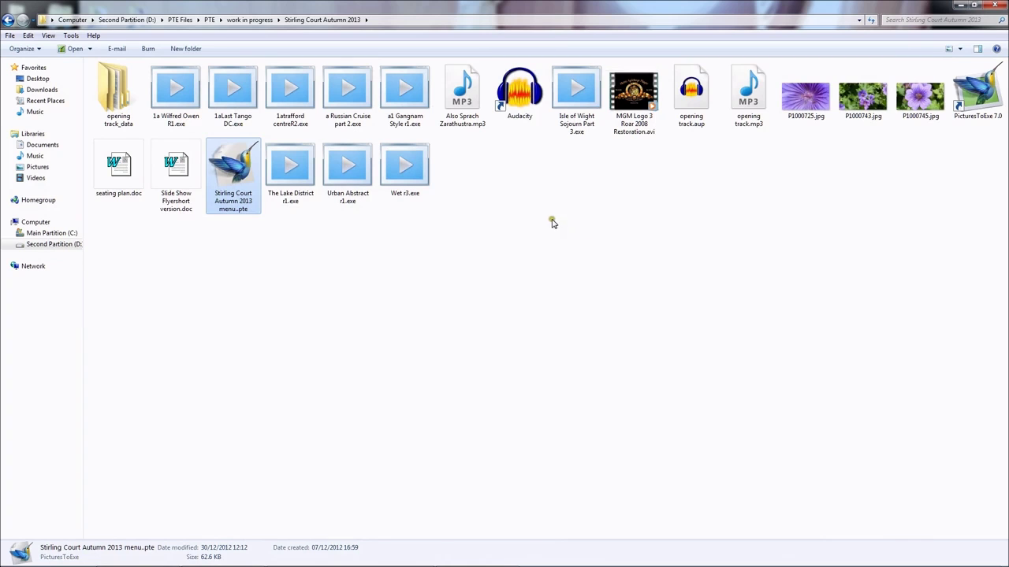
- Launch Audacity and import Also Sprach Zarathustra.mp3 from the Stirling Court Autumn 2013 folder under work in progress
{"action": "double_click", "coordinate": [520, 99]}
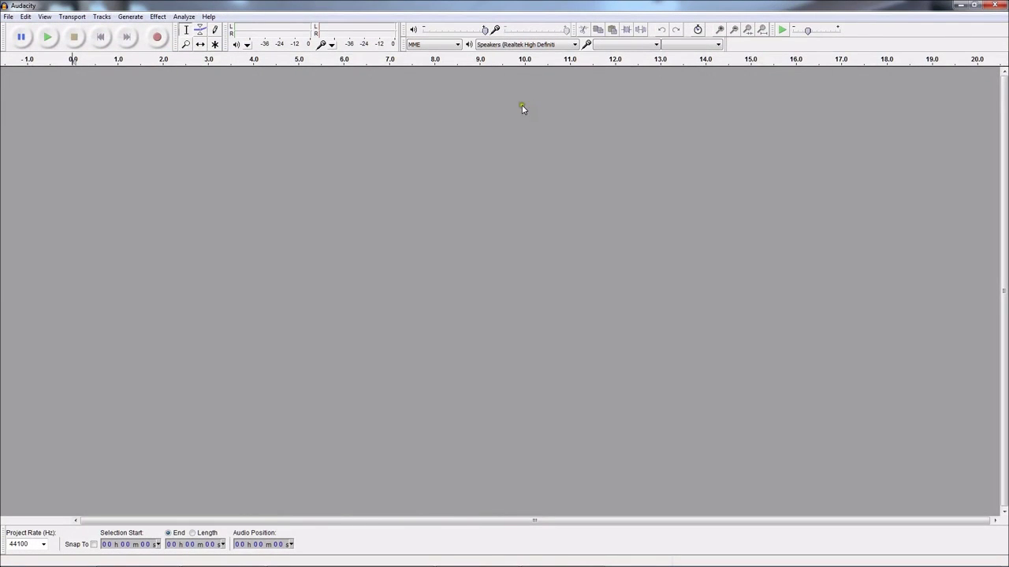
{"action": "left_click", "coordinate": [7, 17]}
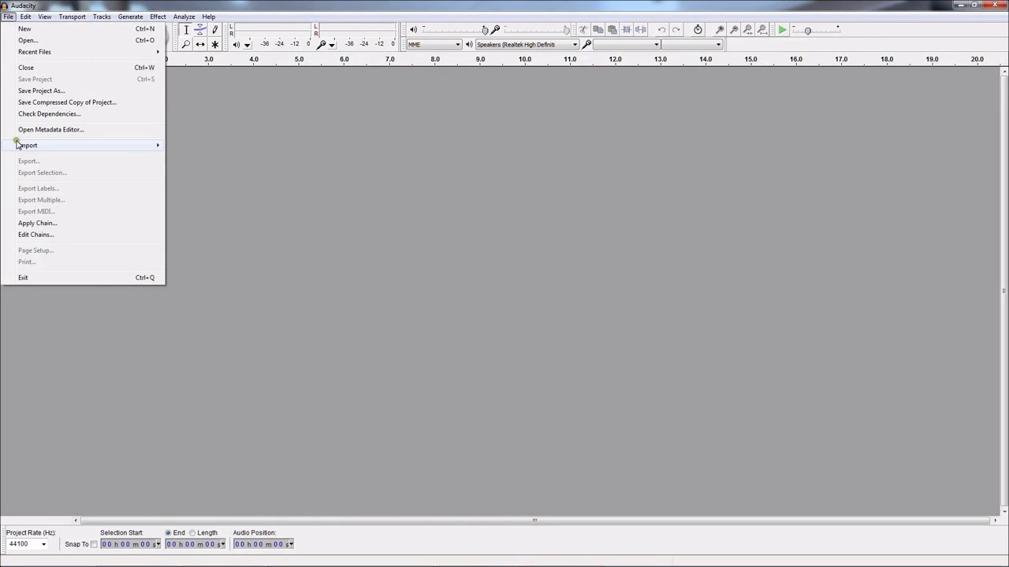
{"action": "mouse_move", "coordinate": [27, 148]}
{"action": "left_click", "coordinate": [193, 147]}
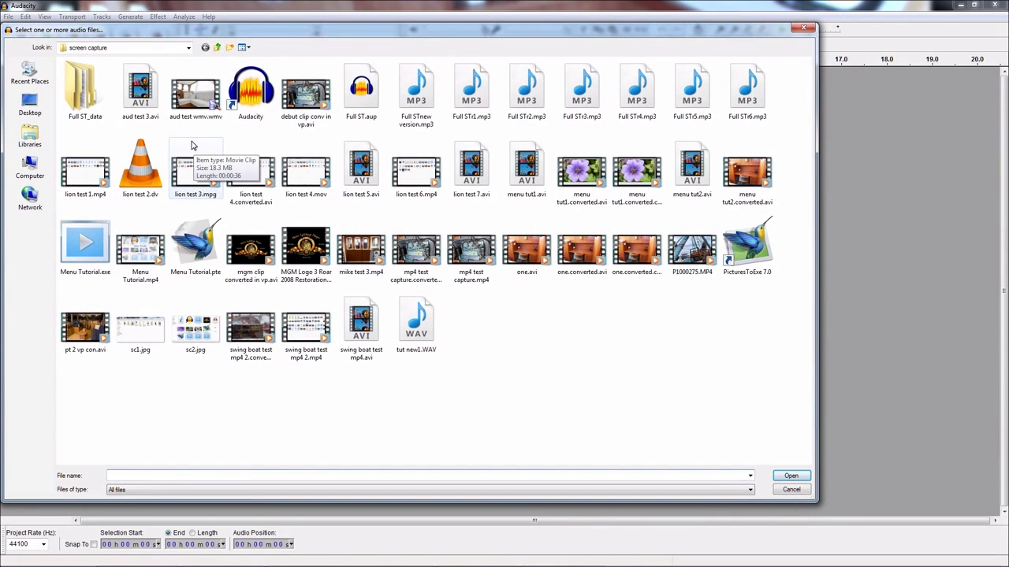
{"action": "left_click_drag", "start_coordinate": [391, 32], "coordinate": [447, 94]}
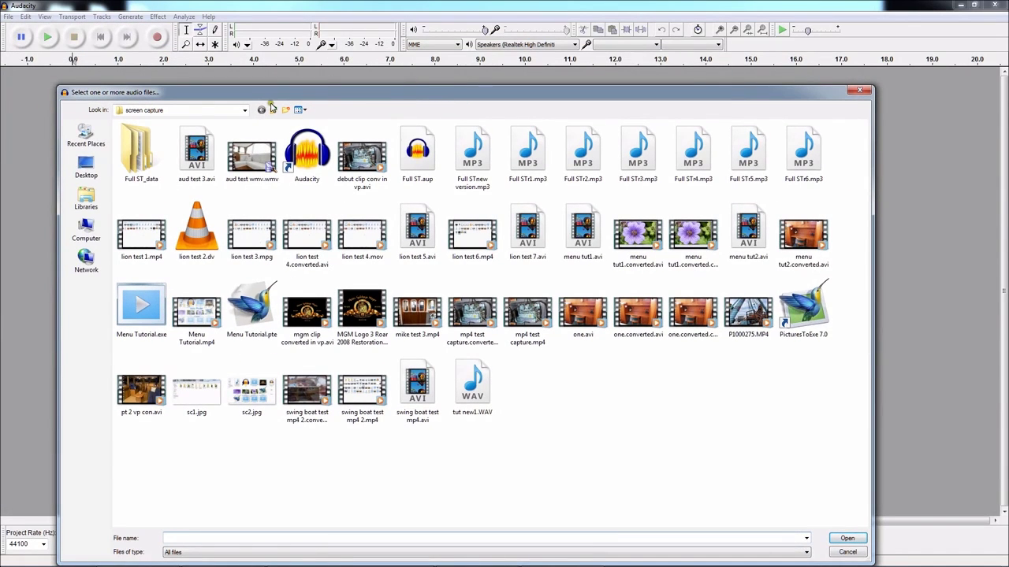
{"action": "left_click", "coordinate": [244, 110]}
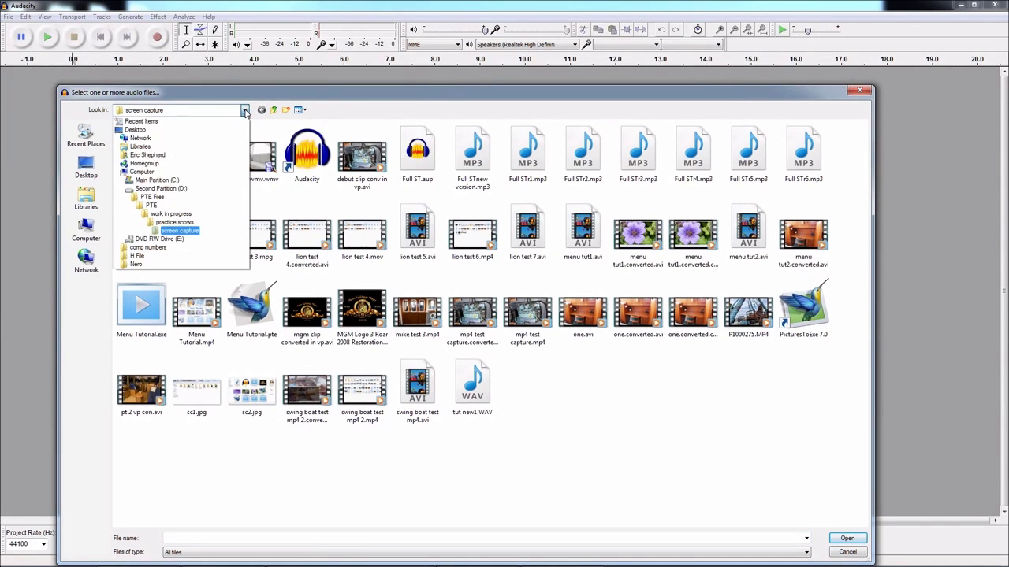
{"action": "left_click", "coordinate": [186, 224]}
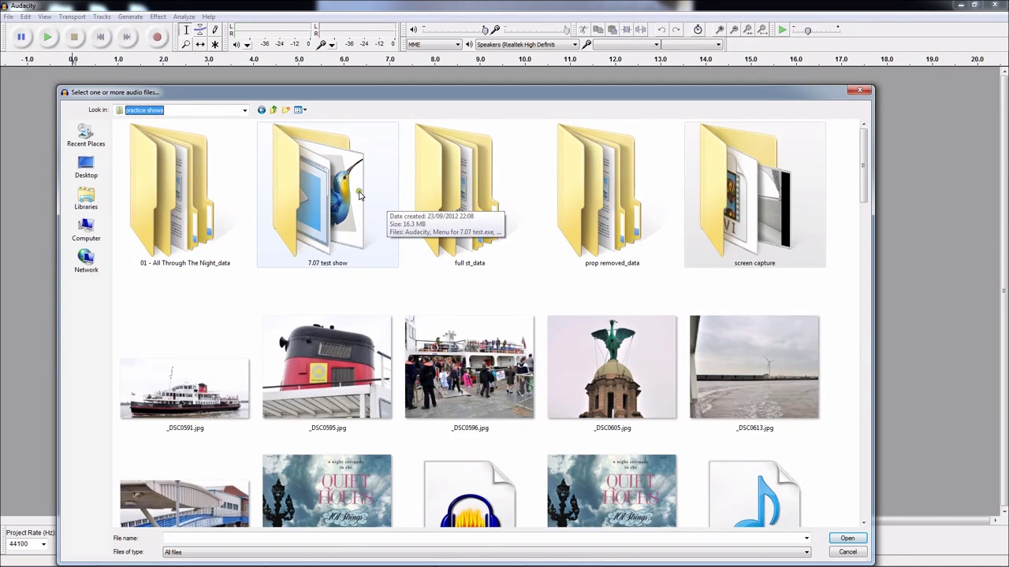
{"action": "left_click", "coordinate": [245, 110]}
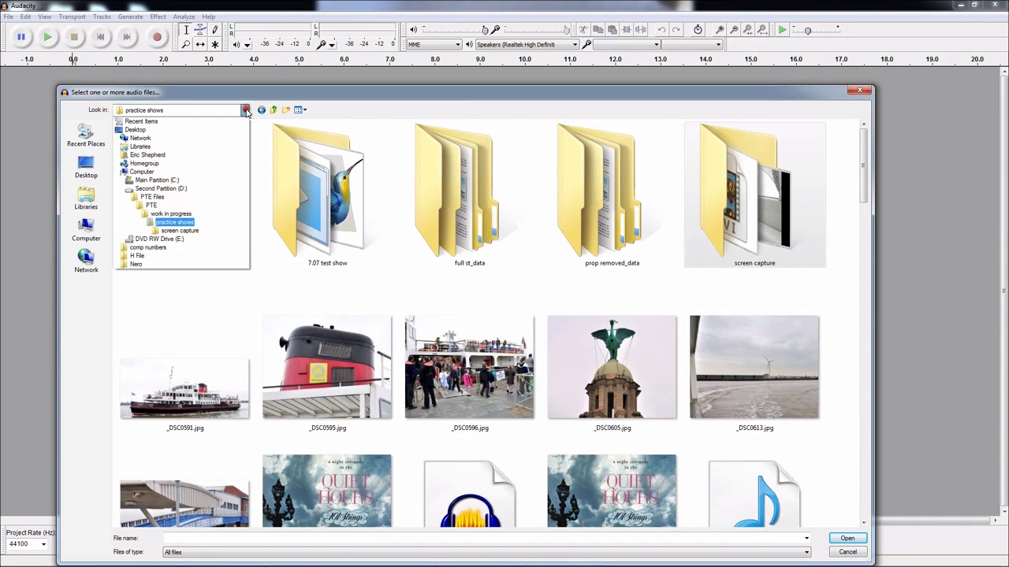
{"action": "left_click", "coordinate": [183, 215]}
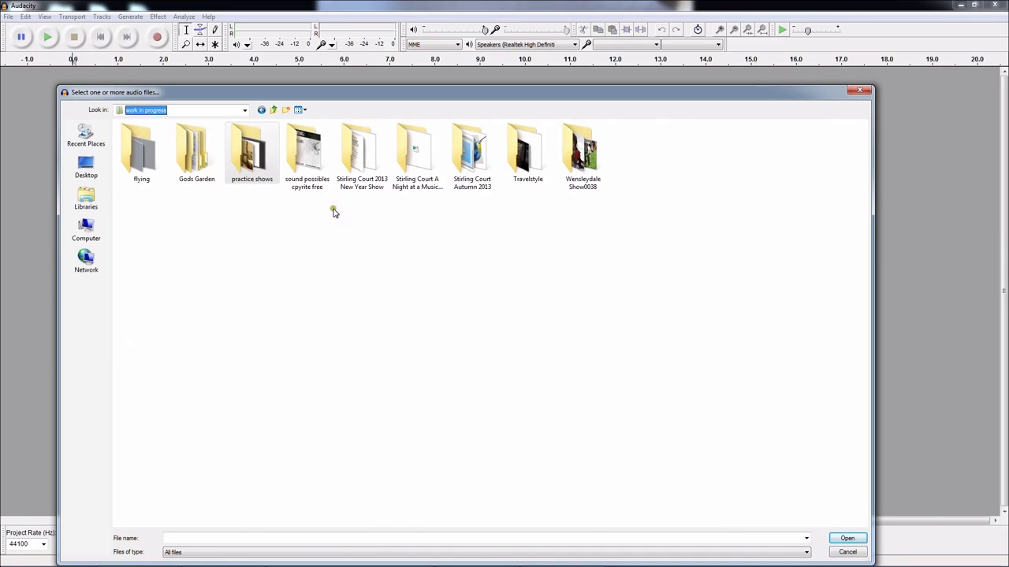
{"action": "double_click", "coordinate": [471, 158]}
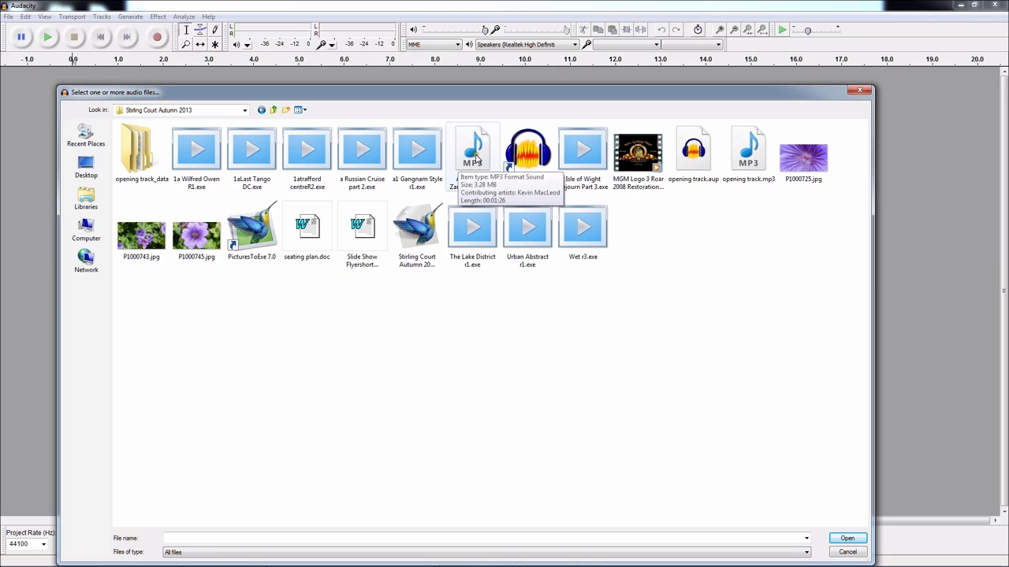
{"action": "left_click", "coordinate": [476, 158]}
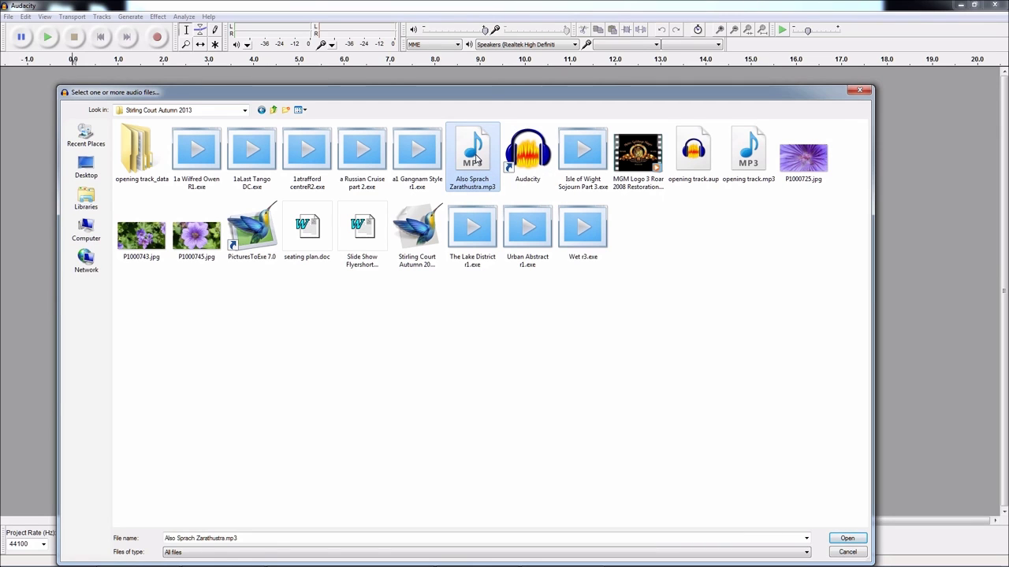
{"action": "left_click", "coordinate": [841, 539]}
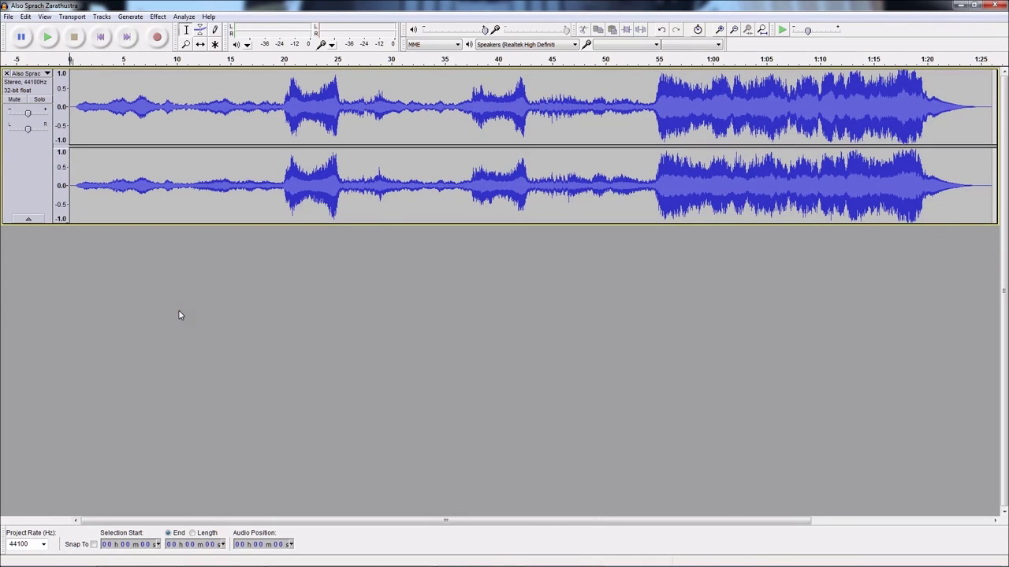
- Show the track at normal zoom and delete about 0.6 seconds of silence at its start
{"action": "left_click", "coordinate": [43, 16]}
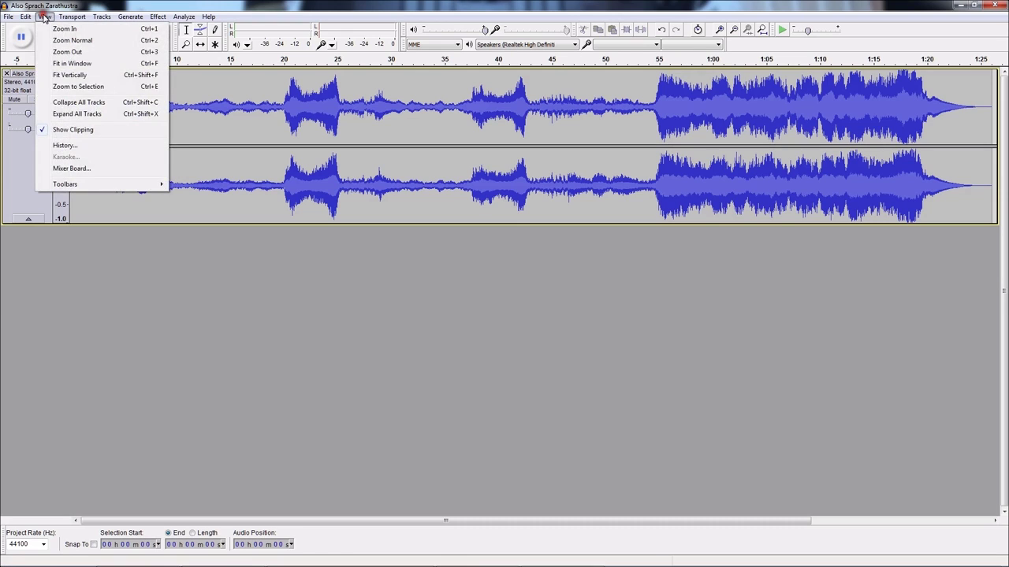
{"action": "left_click", "coordinate": [62, 41]}
{"action": "mouse_move", "coordinate": [95, 106]}
{"action": "left_mouse_down"}
{"action": "mouse_move", "coordinate": [104, 117]}
{"action": "mouse_move", "coordinate": [69, 113]}
{"action": "left_mouse_up"}
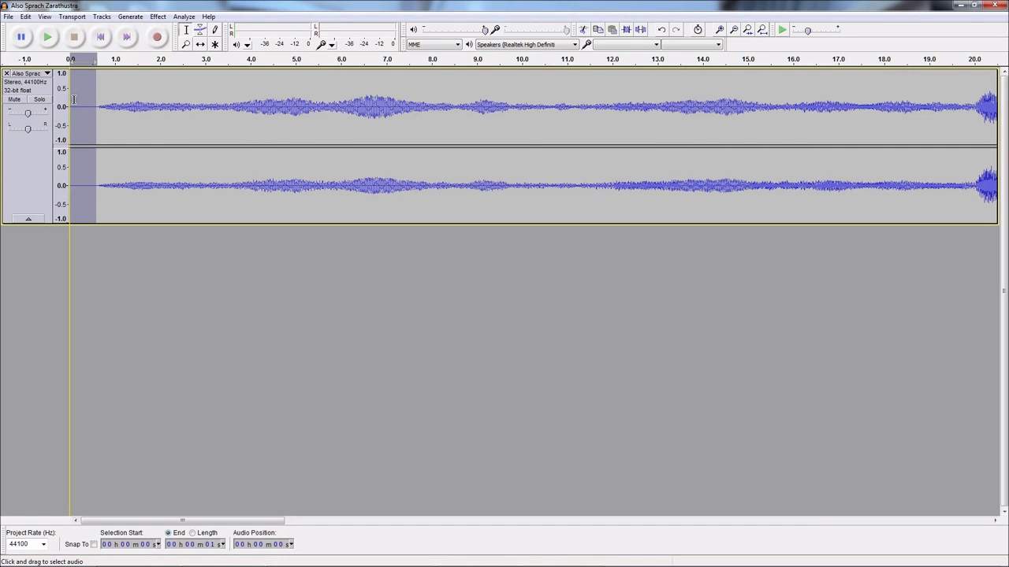
{"action": "key", "text": "Delete"}
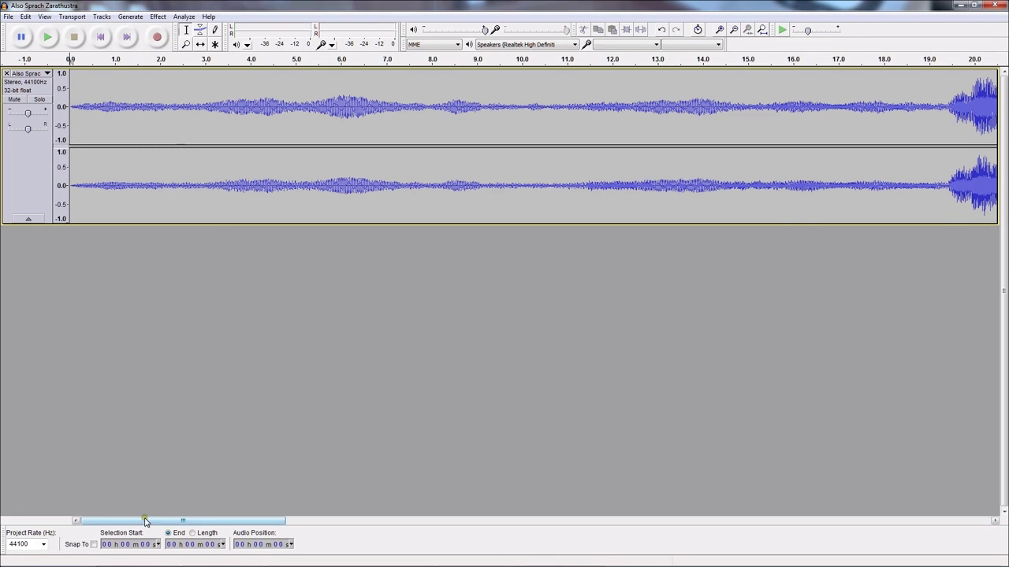
- Delete the silence at the end of the track, from about 1:24 onwards
{"action": "left_click_drag", "start_coordinate": [147, 522], "coordinate": [895, 531]}
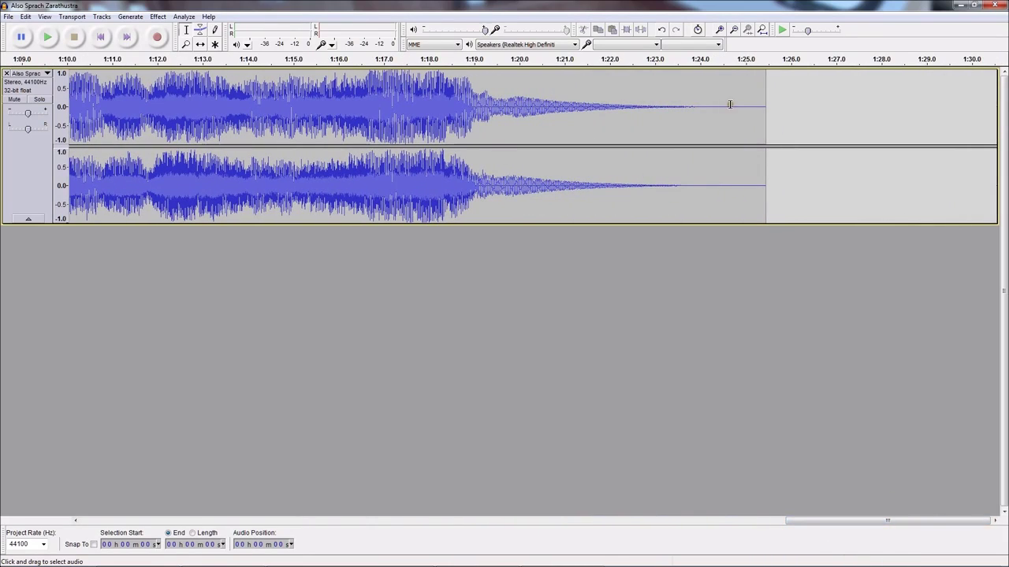
{"action": "left_click_drag", "start_coordinate": [694, 108], "coordinate": [776, 110]}
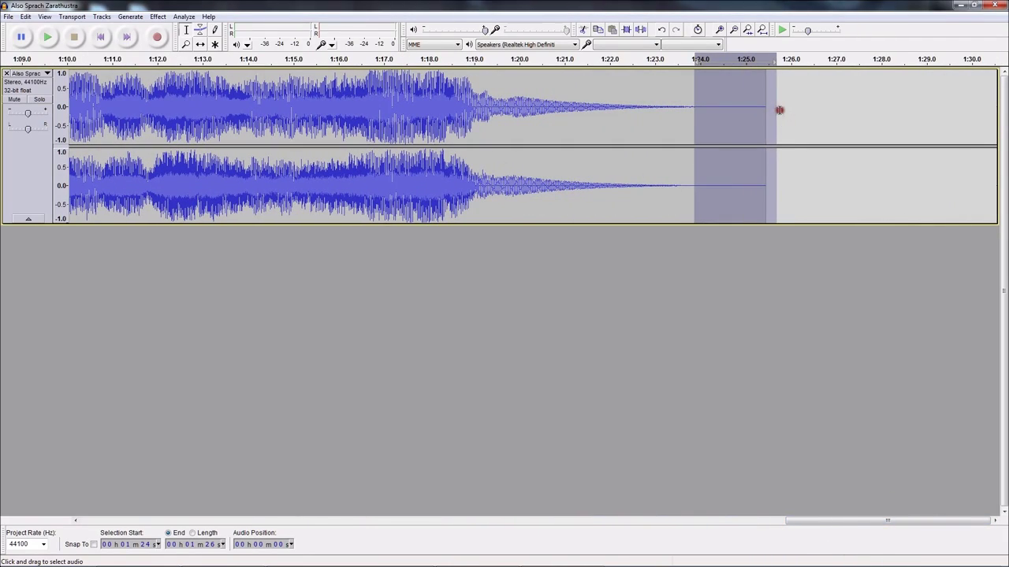
{"action": "key", "text": "Delete"}
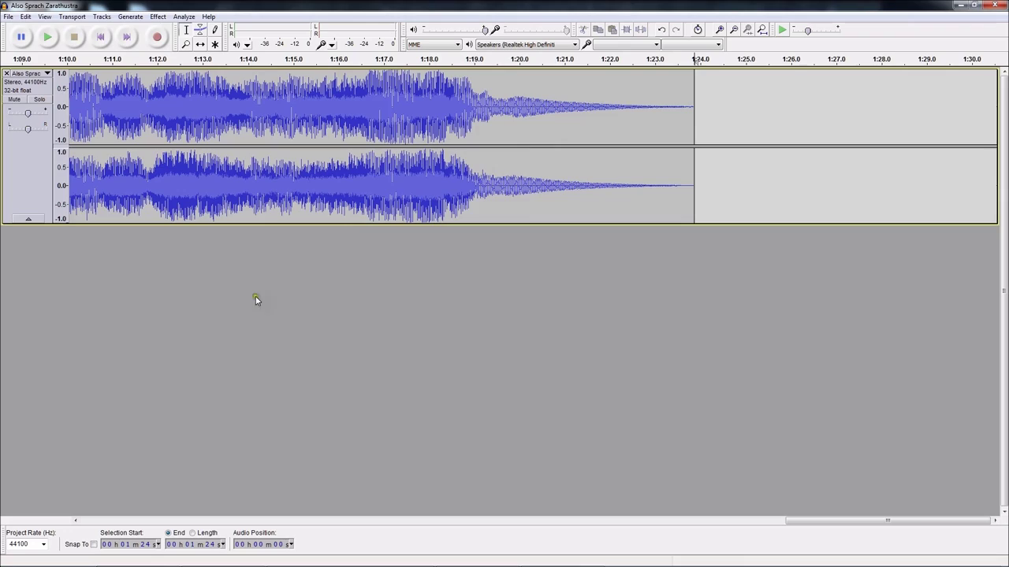
- Normalize the whole track to a maximum amplitude of -1.0 dB with DC offset removal, and check the resulting waveform
{"action": "left_click_drag", "start_coordinate": [819, 521], "coordinate": [344, 564]}
{"action": "left_click_drag", "start_coordinate": [148, 564], "coordinate": [95, 564]}
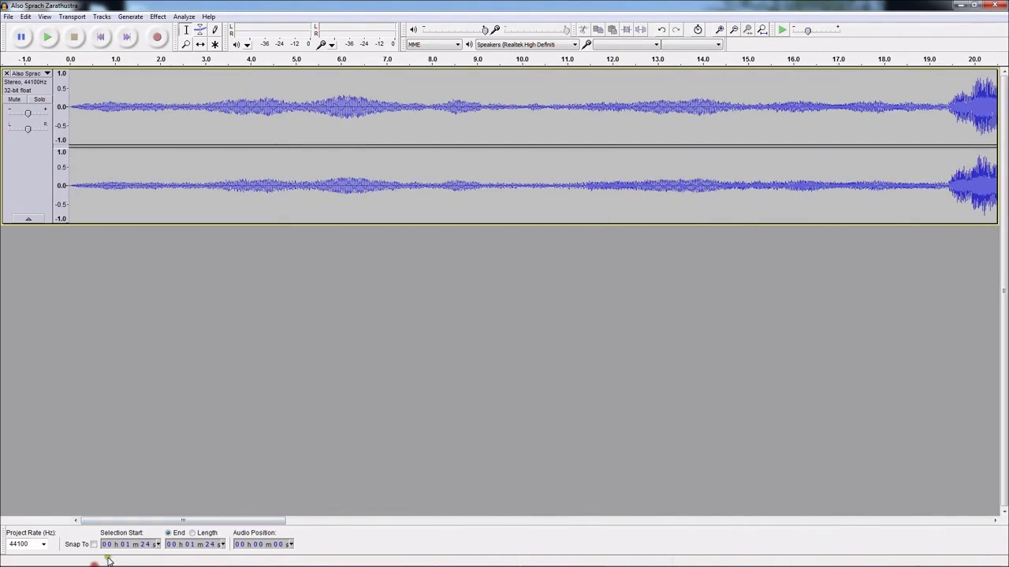
{"action": "left_click", "coordinate": [18, 153]}
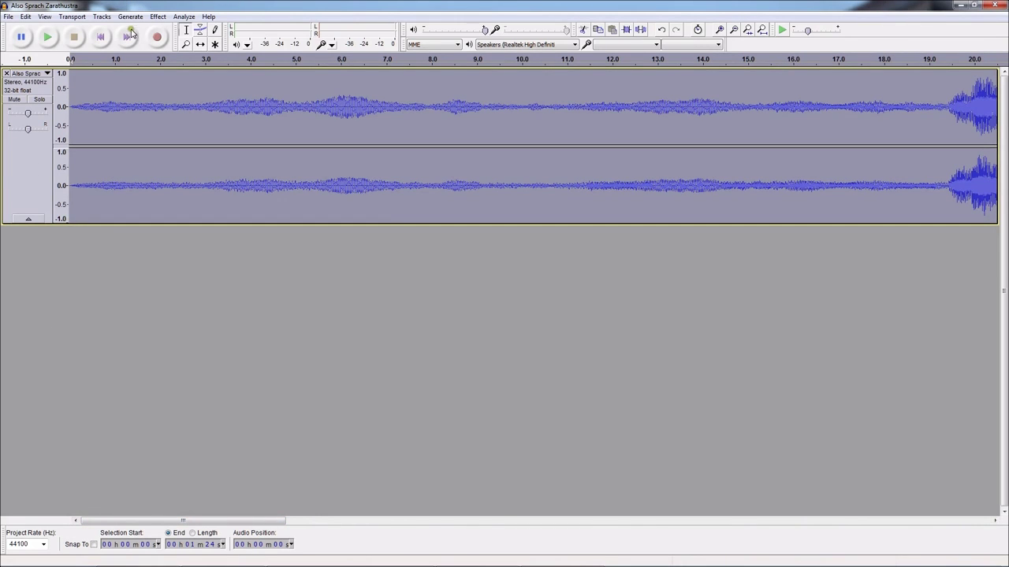
{"action": "left_click", "coordinate": [158, 17]}
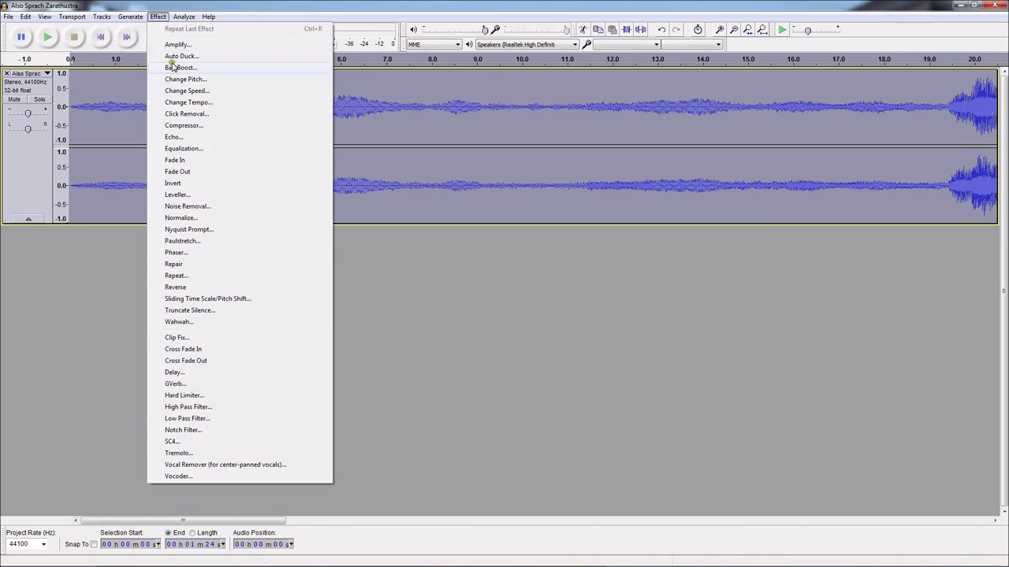
{"action": "left_click", "coordinate": [191, 219]}
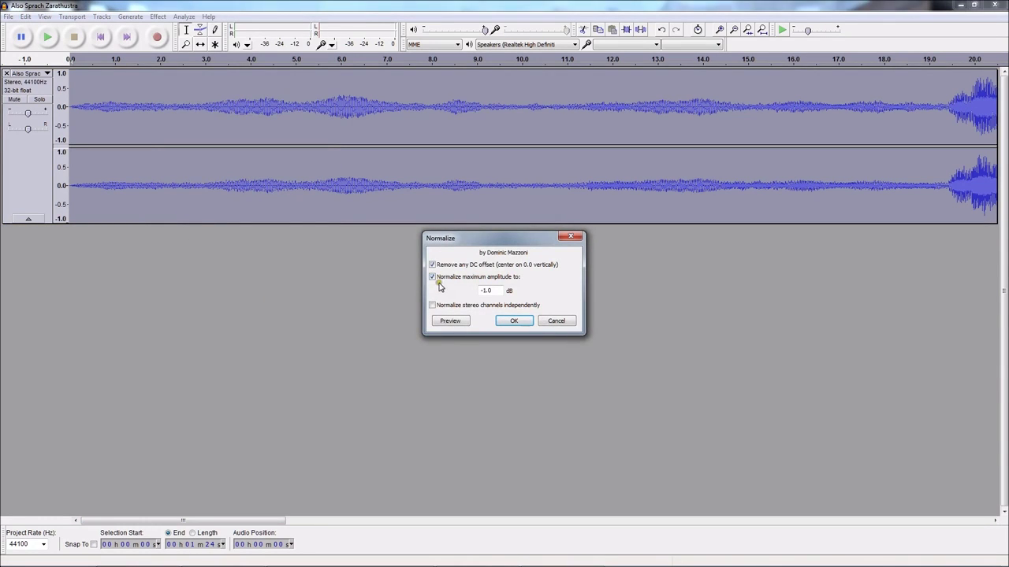
{"action": "left_click", "coordinate": [463, 325]}
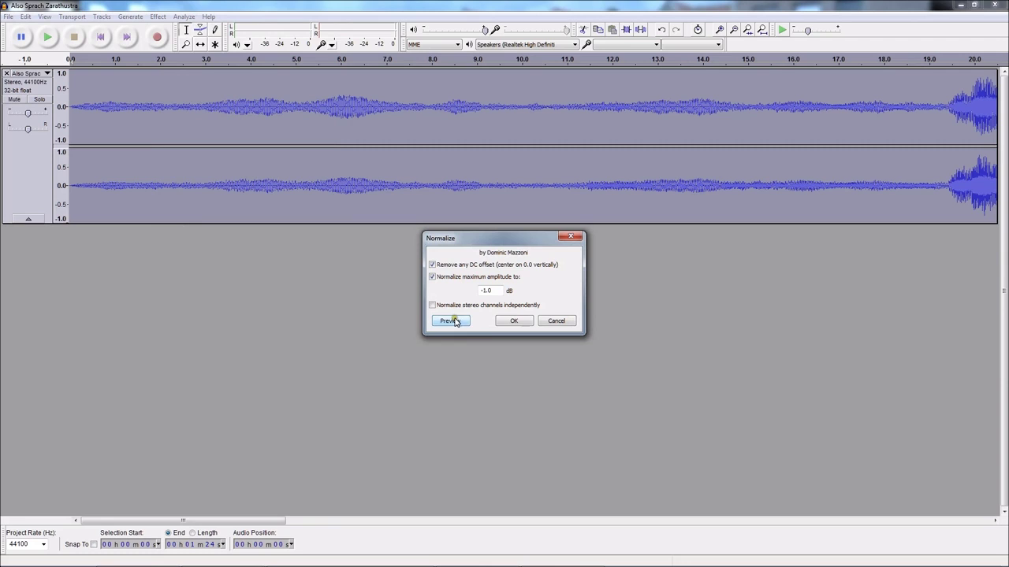
{"action": "left_click", "coordinate": [516, 321]}
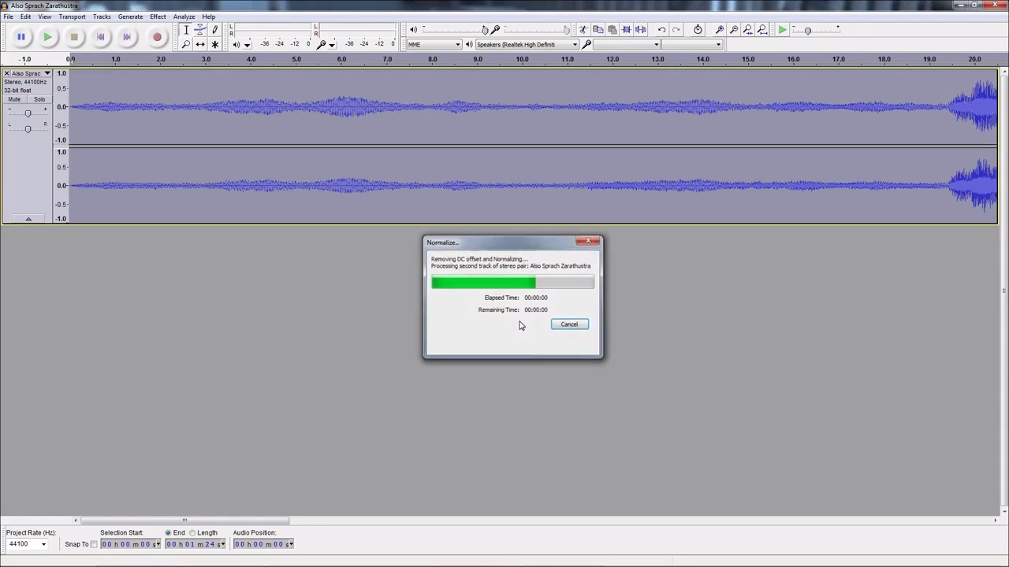
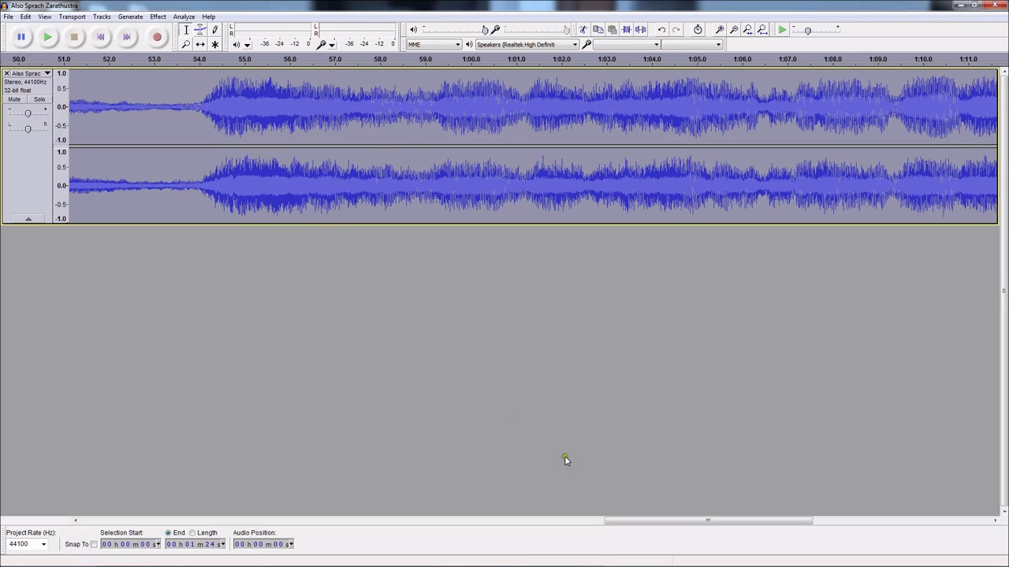
{"action": "left_click_drag", "start_coordinate": [626, 521], "coordinate": [799, 530]}
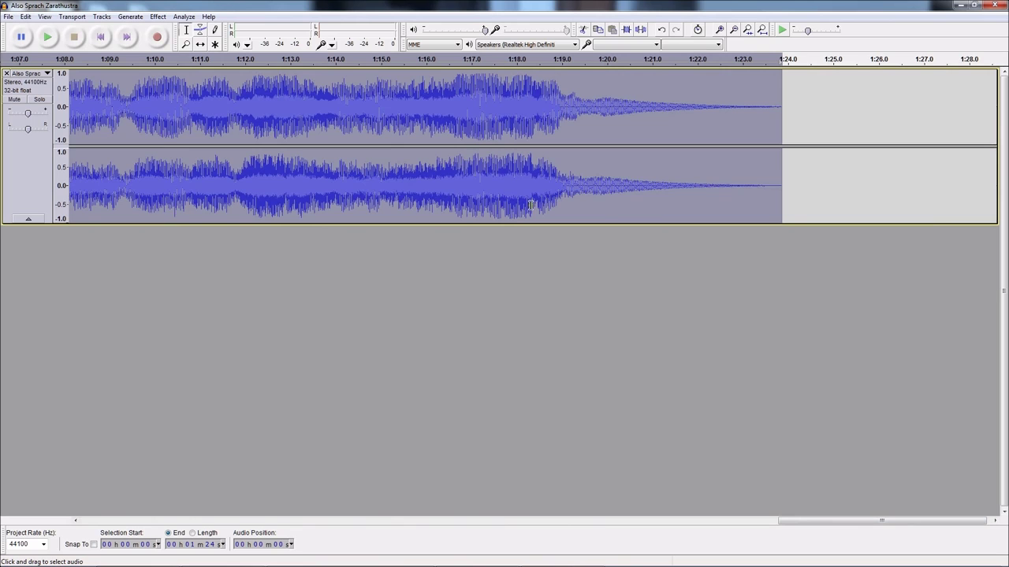
{"action": "left_click_drag", "start_coordinate": [824, 521], "coordinate": [113, 470]}
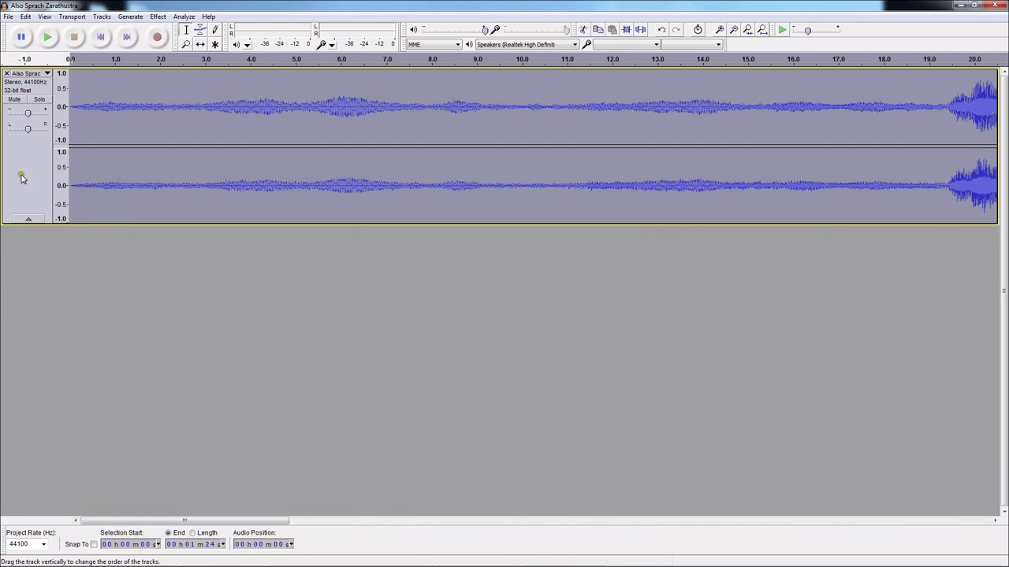
- Begin exporting the track and set the destination to the Stirling Court Autumn 2013 folder under work in progress
{"action": "left_click", "coordinate": [7, 17]}
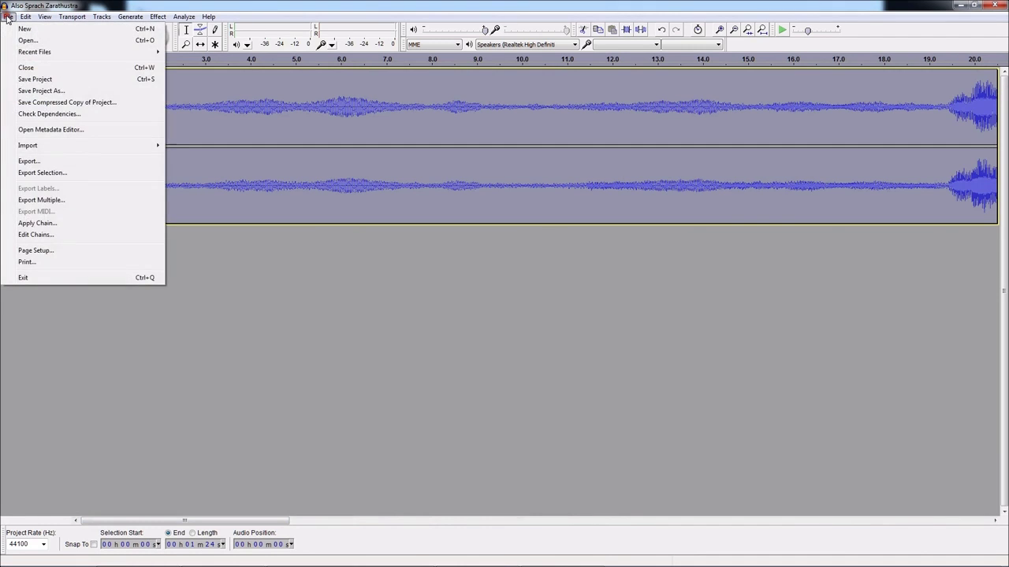
{"action": "left_click", "coordinate": [29, 162]}
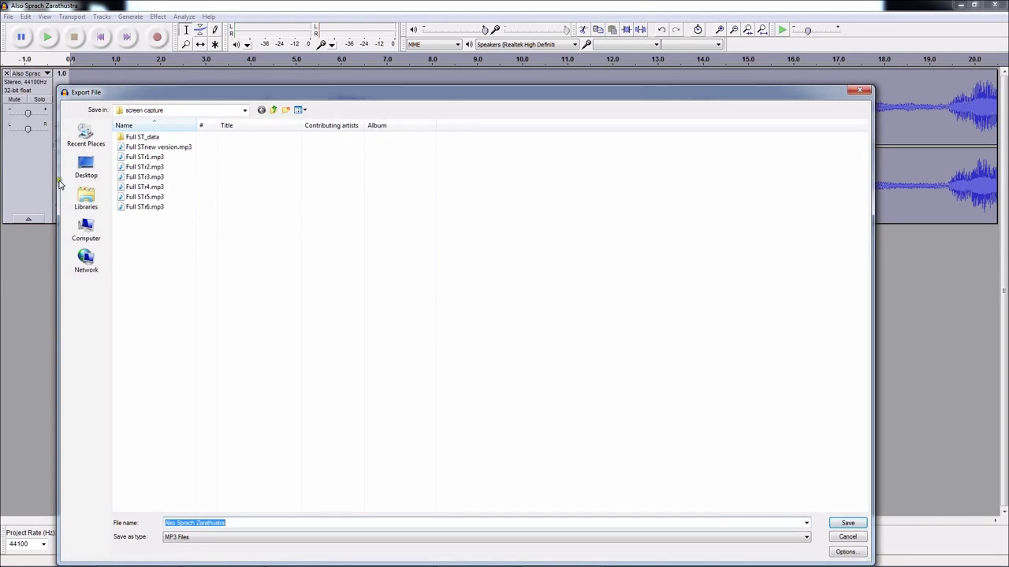
{"action": "left_click", "coordinate": [245, 111]}
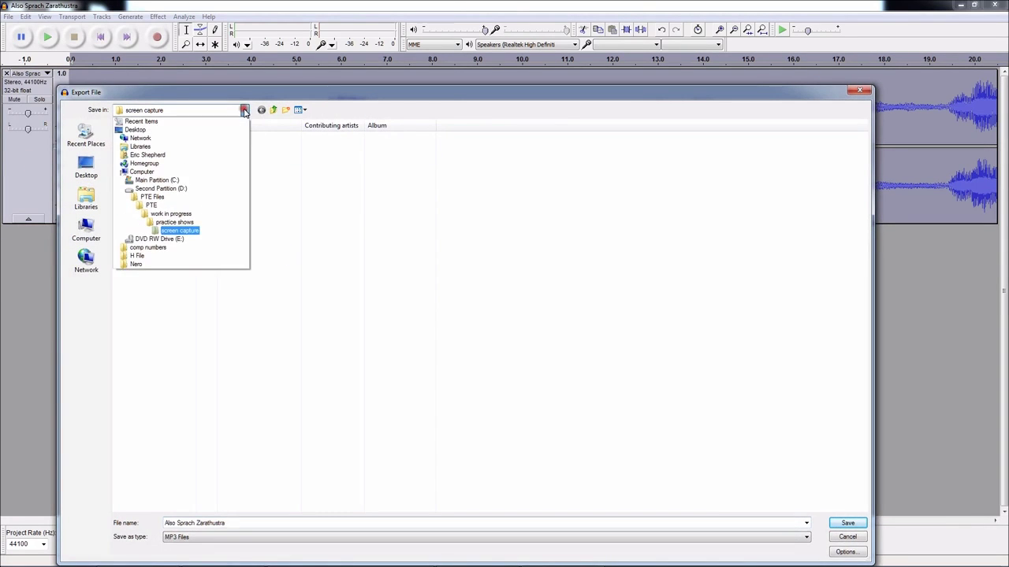
{"action": "left_click", "coordinate": [187, 214]}
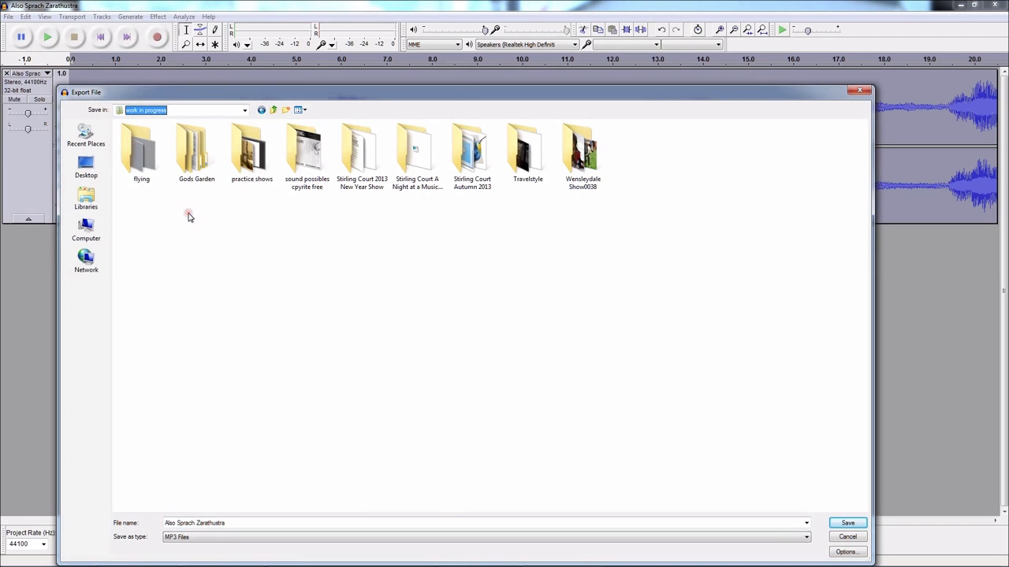
{"action": "double_click", "coordinate": [473, 156]}
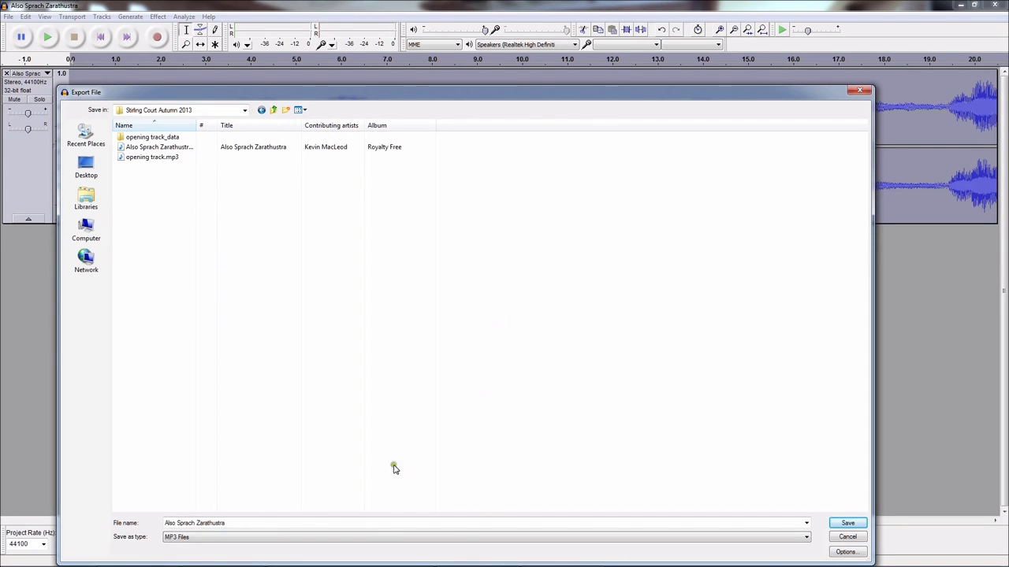
- Name the export "new opening track", keep the MP3 Files format and save it with all metadata tags cleared
{"action": "double_click", "coordinate": [228, 523]}
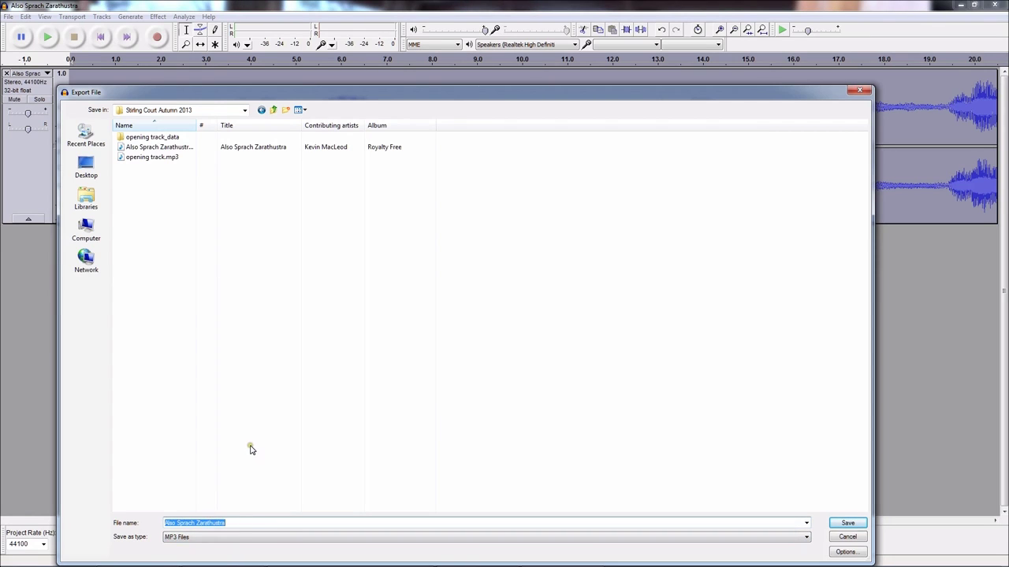
{"action": "type", "text": "new opening track"}
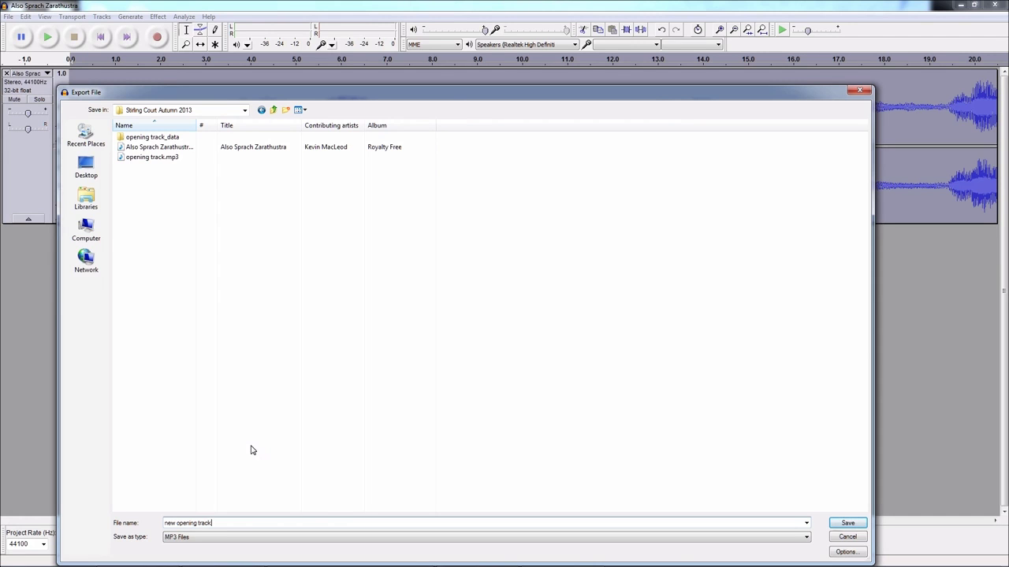
{"action": "left_click", "coordinate": [806, 538]}
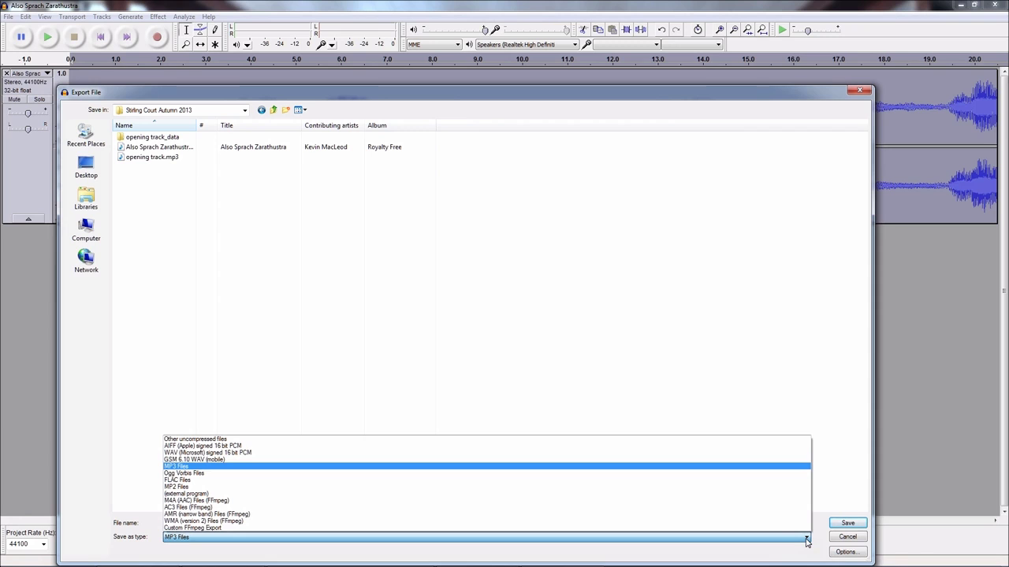
{"action": "left_click", "coordinate": [806, 540]}
{"action": "left_click", "coordinate": [847, 524]}
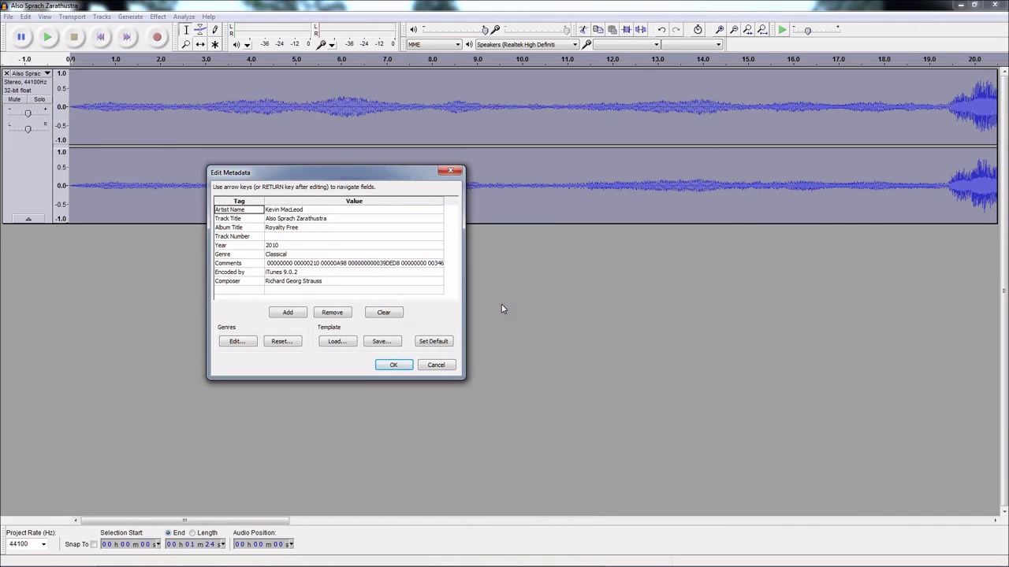
{"action": "left_click", "coordinate": [383, 314]}
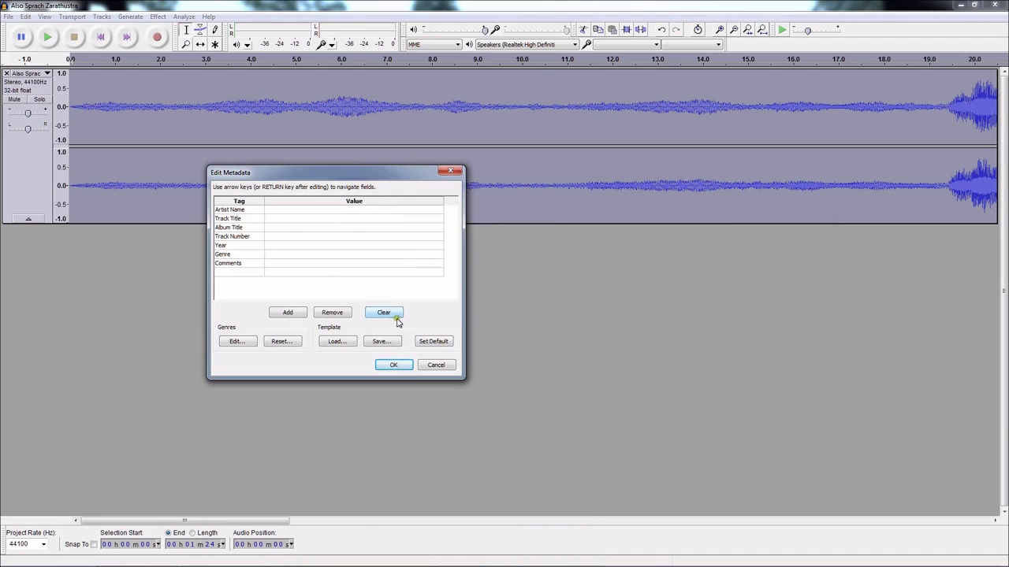
{"action": "left_click", "coordinate": [393, 366]}
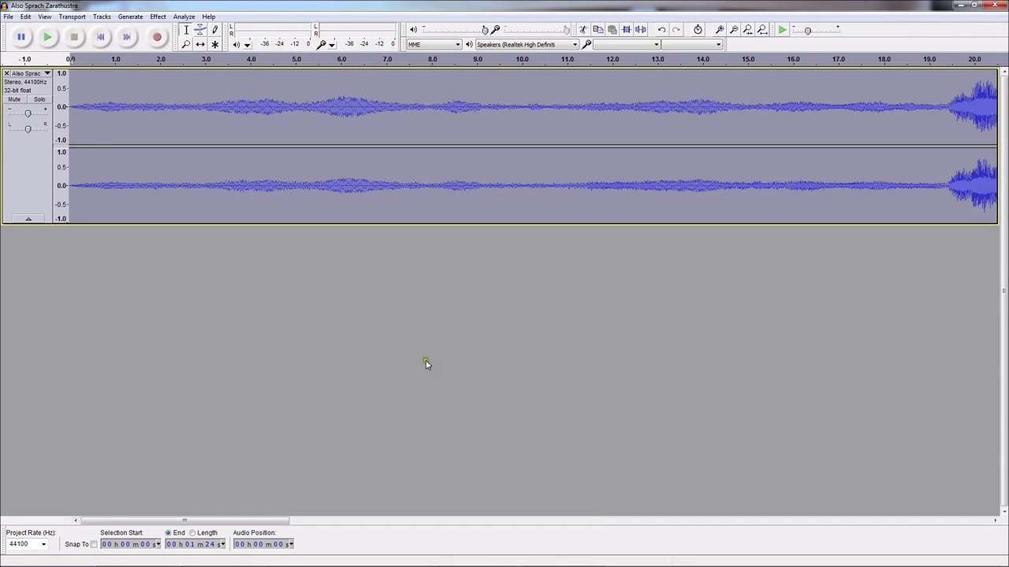
- Save the Audacity project as "new opening track" in the Stirling Court Autumn 2013 folder
{"action": "left_click", "coordinate": [8, 17]}
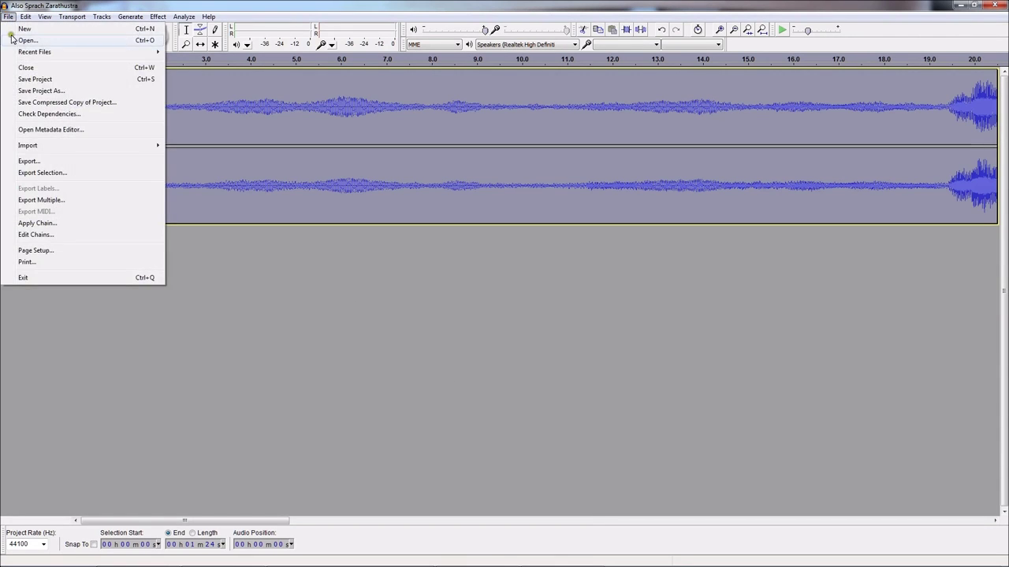
{"action": "left_click", "coordinate": [38, 90]}
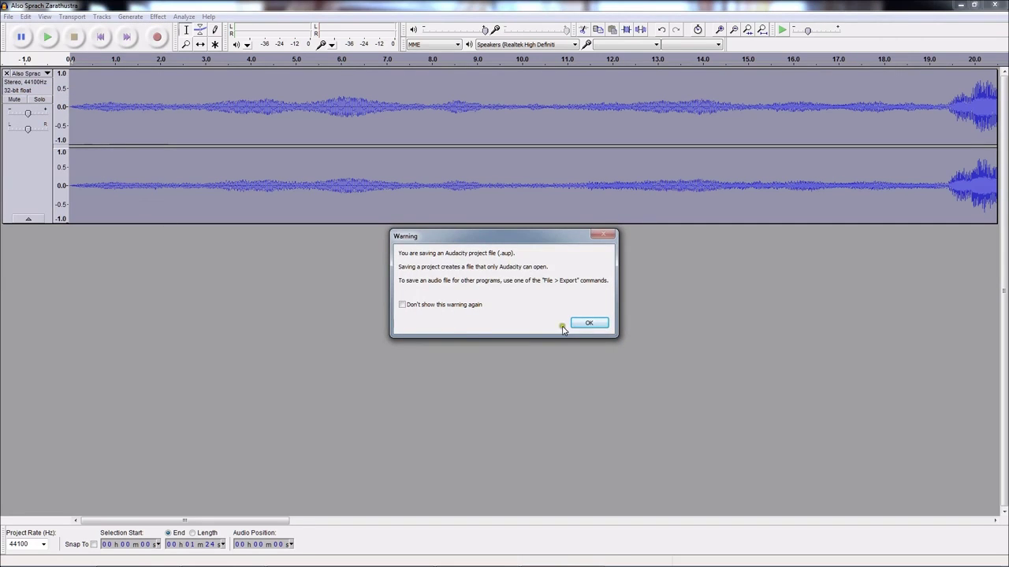
{"action": "left_click", "coordinate": [586, 323]}
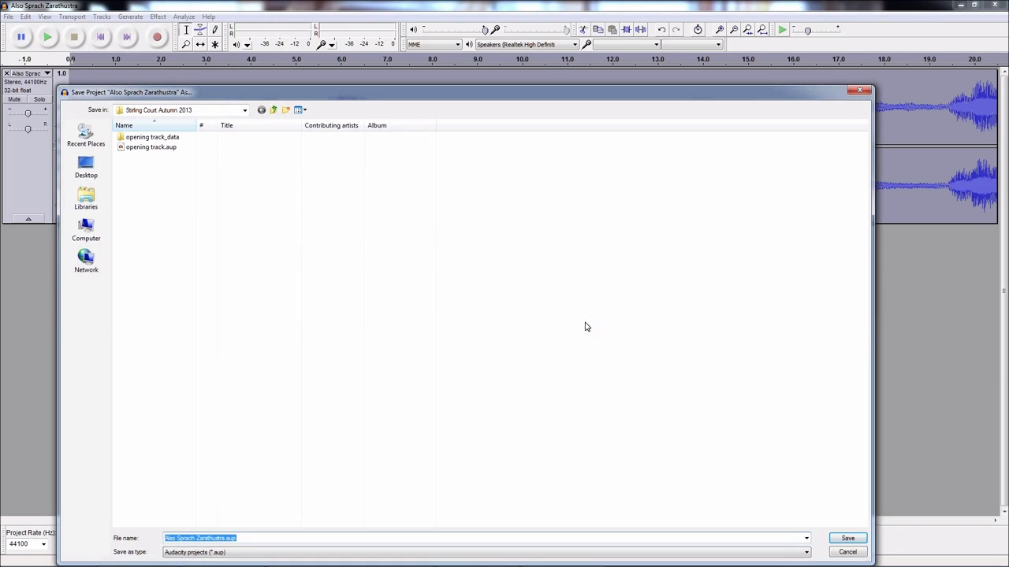
{"action": "type", "text": "new opening tr"}
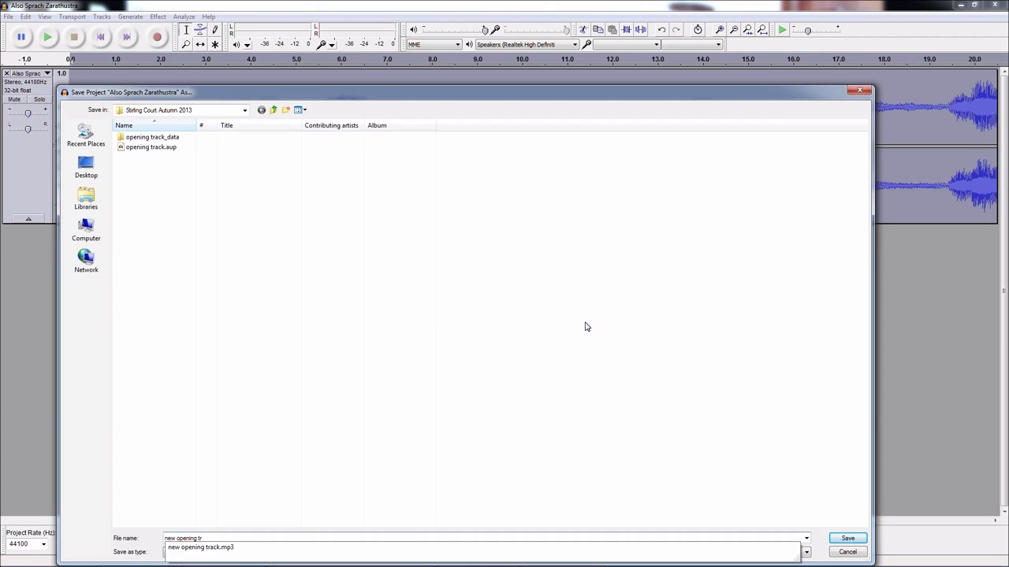
{"action": "type", "text": "ack"}
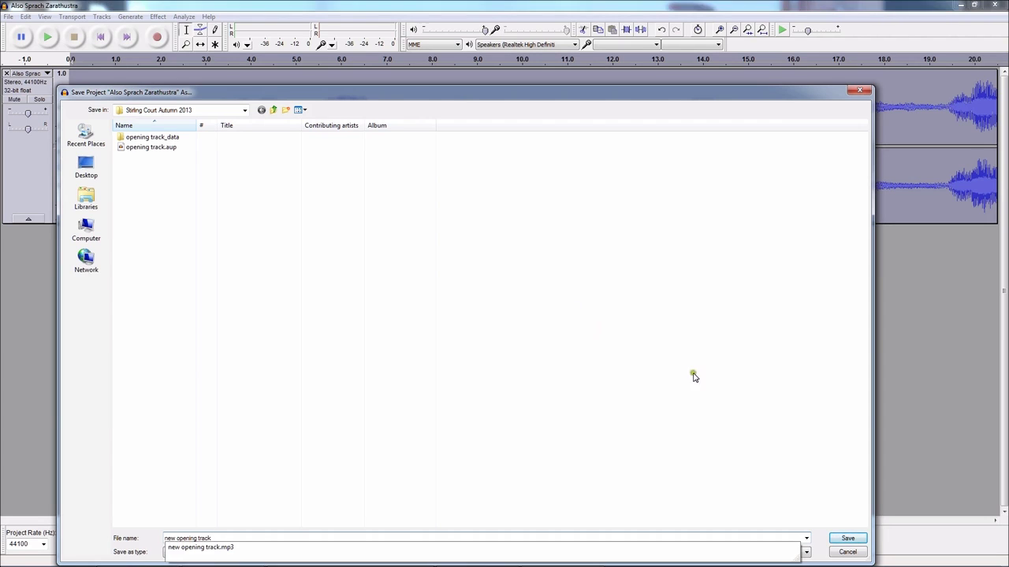
{"action": "left_click", "coordinate": [846, 539]}
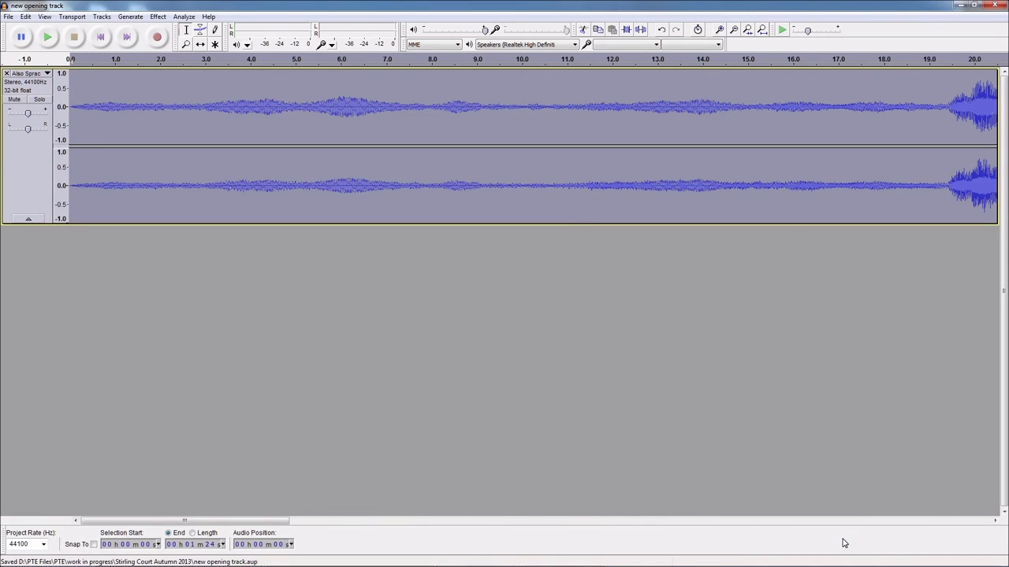
- Close Audacity and switch to the Stirling Court Autumn 2013 menu project in PicturesToExe
{"action": "left_click", "coordinate": [994, 7]}
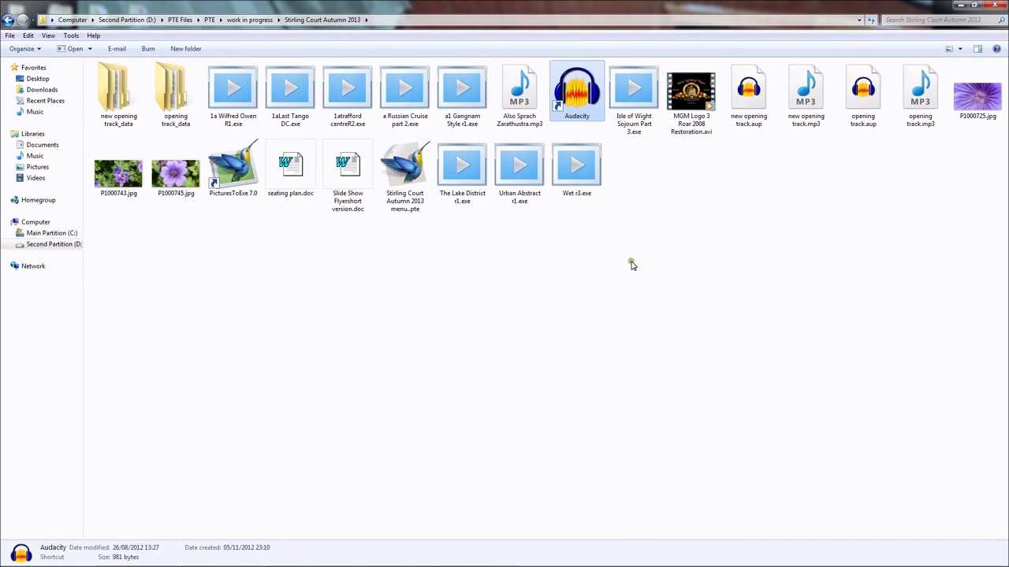
{"action": "mouse_move", "coordinate": [412, 561]}
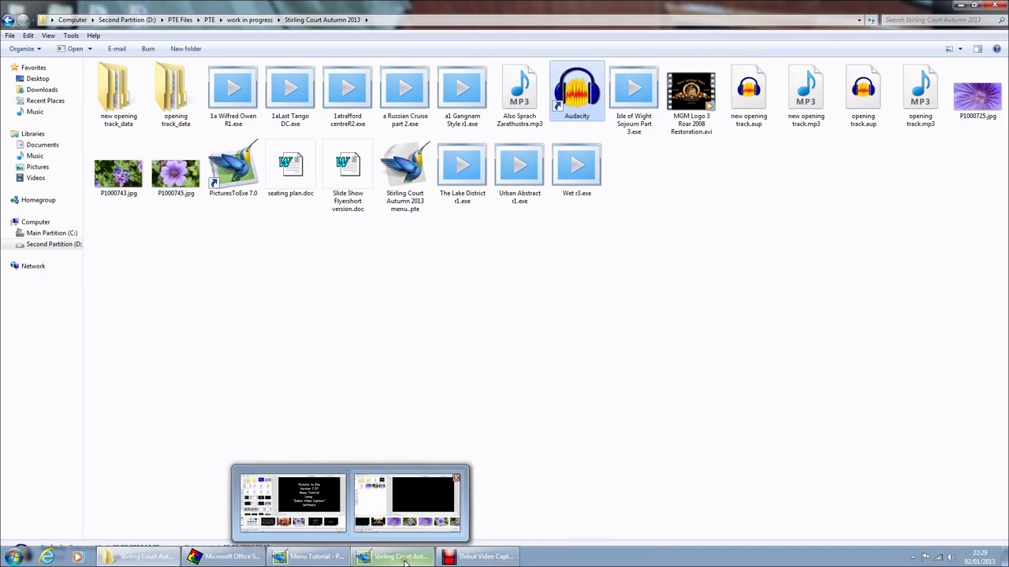
{"action": "left_click", "coordinate": [407, 500]}
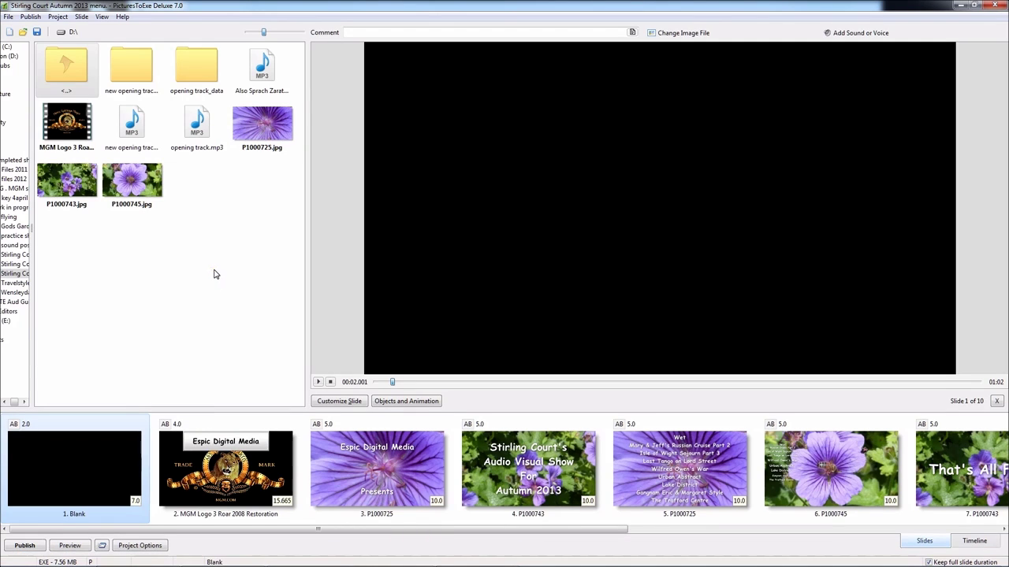
{"action": "left_click", "coordinate": [141, 549]}
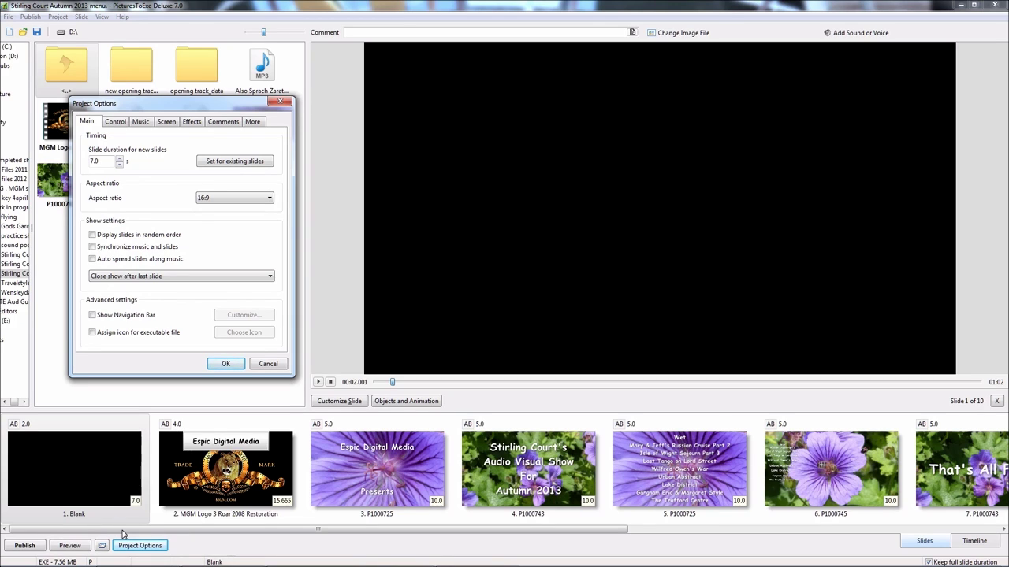
{"action": "left_click", "coordinate": [141, 123]}
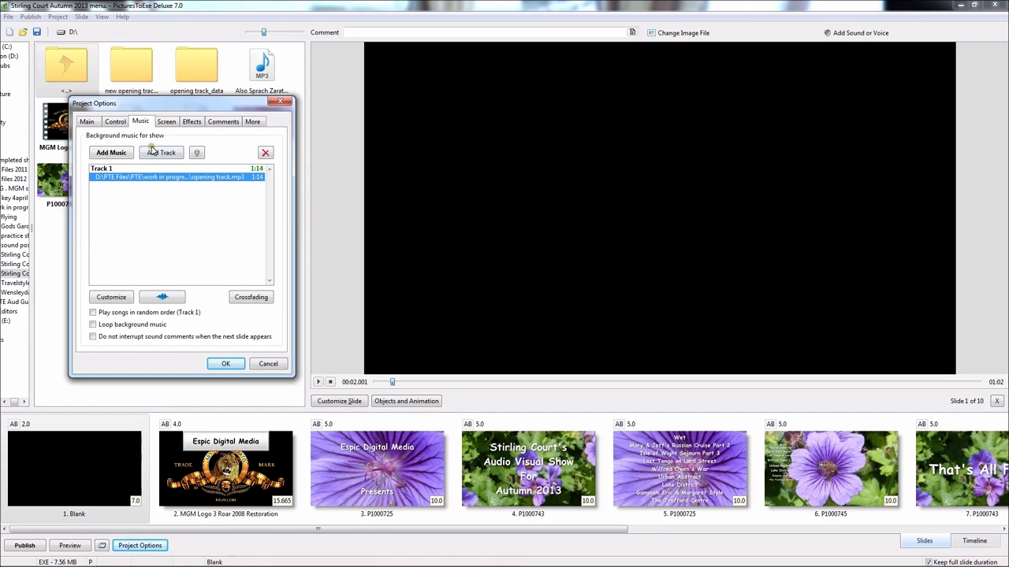
{"action": "left_click", "coordinate": [112, 152]}
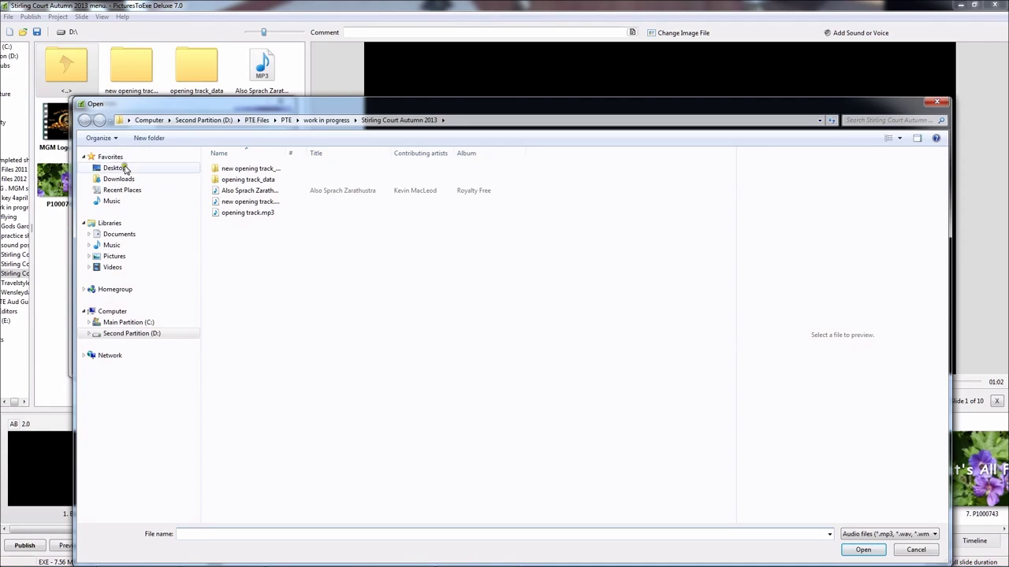
{"action": "left_click", "coordinate": [233, 204]}
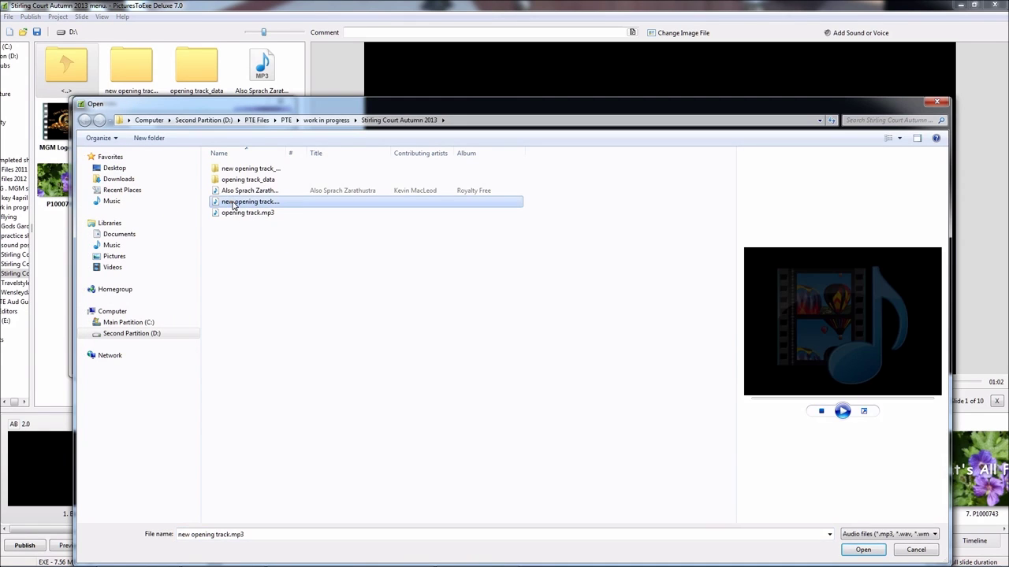
{"action": "left_click", "coordinate": [861, 550]}
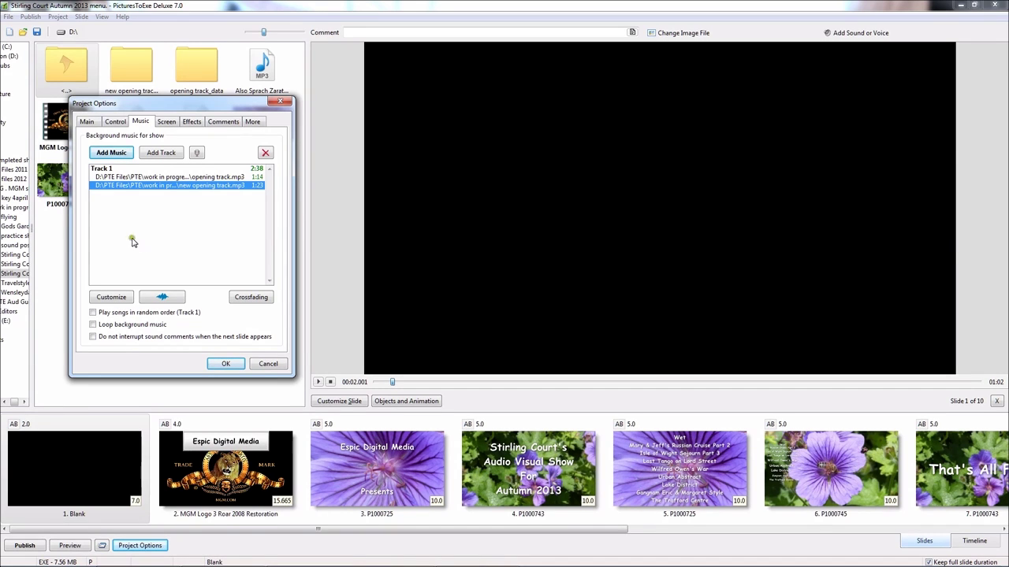
{"action": "left_click", "coordinate": [269, 364]}
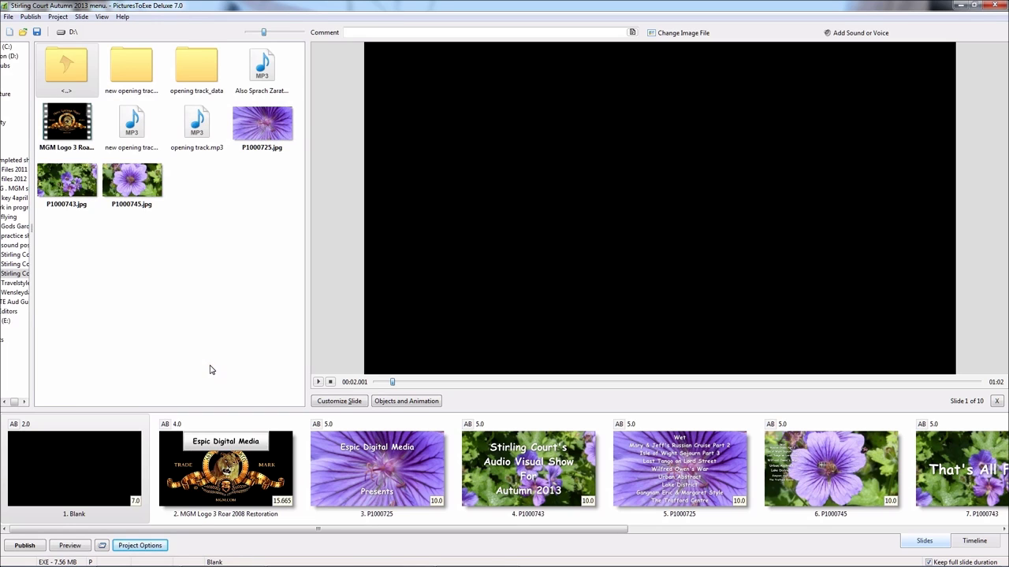
- Remove opening track.mp3 from the background music in the project options and apply the change
{"action": "left_click", "coordinate": [331, 470]}
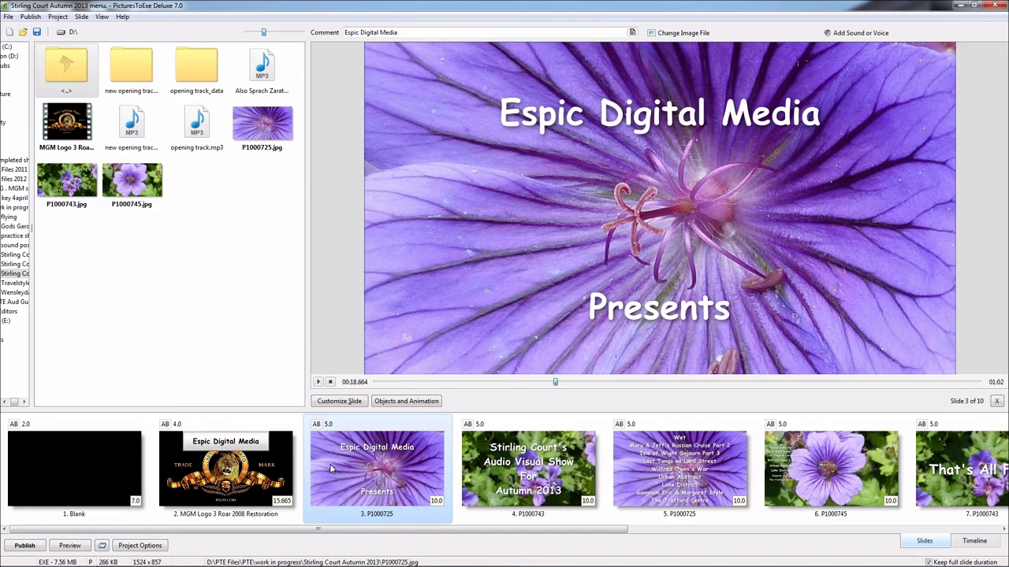
{"action": "left_click", "coordinate": [139, 546]}
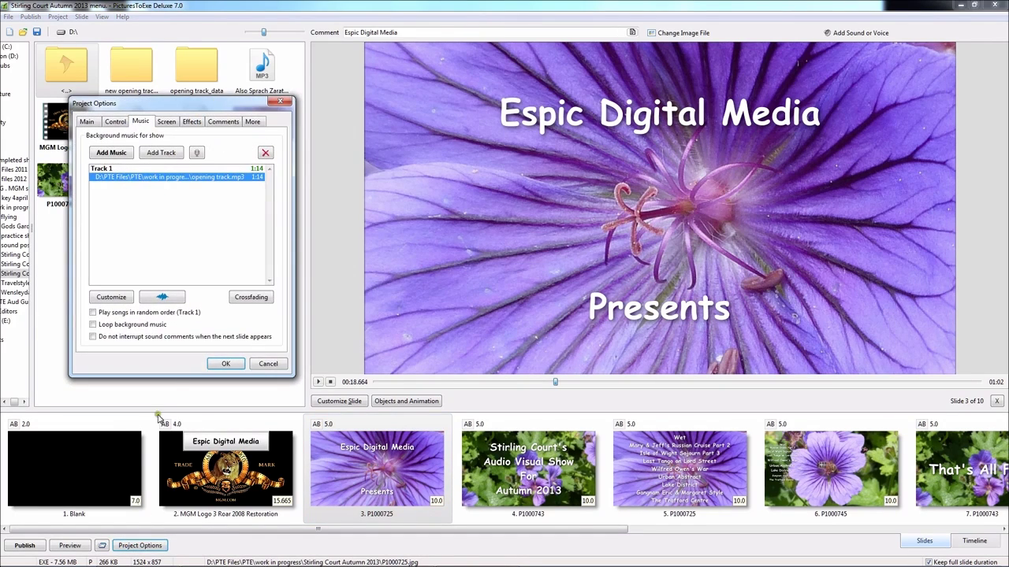
{"action": "left_click", "coordinate": [266, 152]}
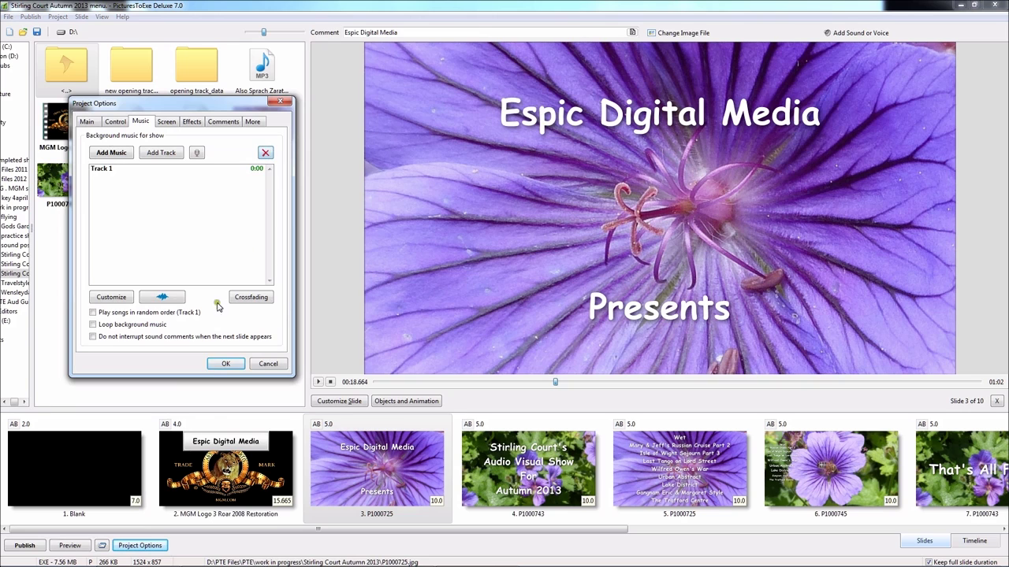
{"action": "left_click", "coordinate": [216, 367]}
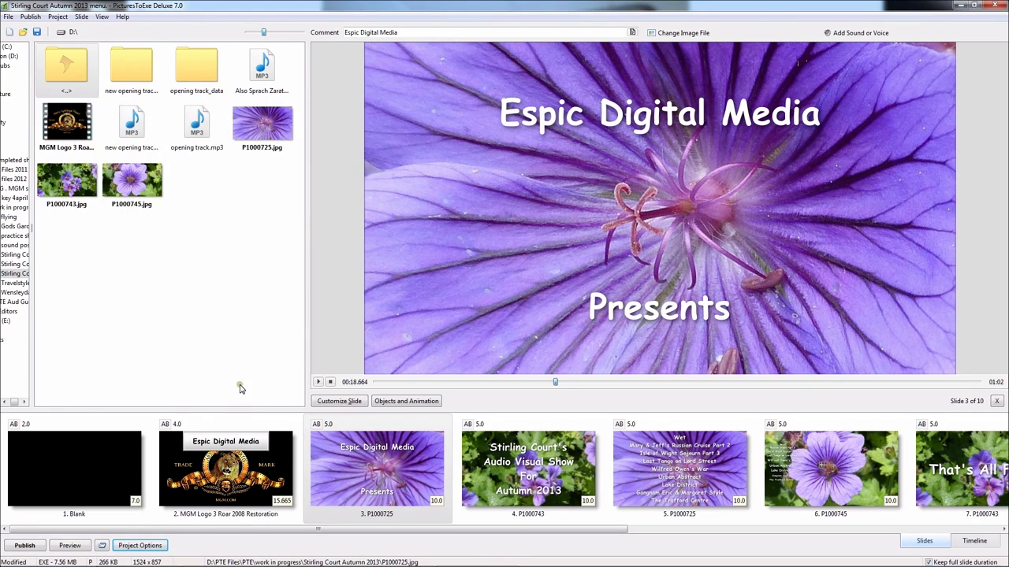
- Replace the background music of slide 3 (Espic Digital Media Presents) with new opening track.mp3 from the Stirling Court Autumn 2013 folder
{"action": "left_click", "coordinate": [337, 469]}
{"action": "left_click", "coordinate": [331, 402]}
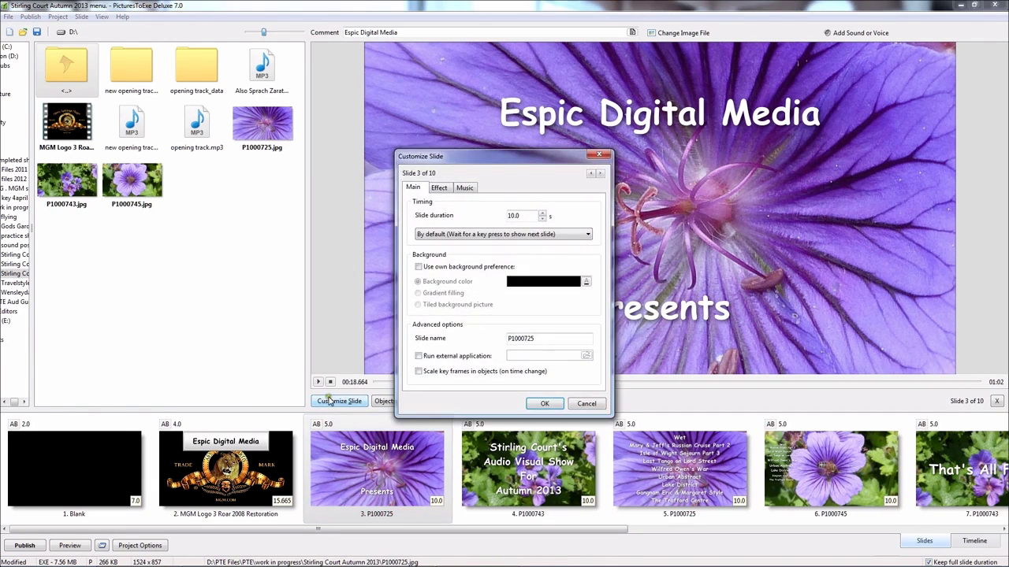
{"action": "left_click", "coordinate": [464, 189]}
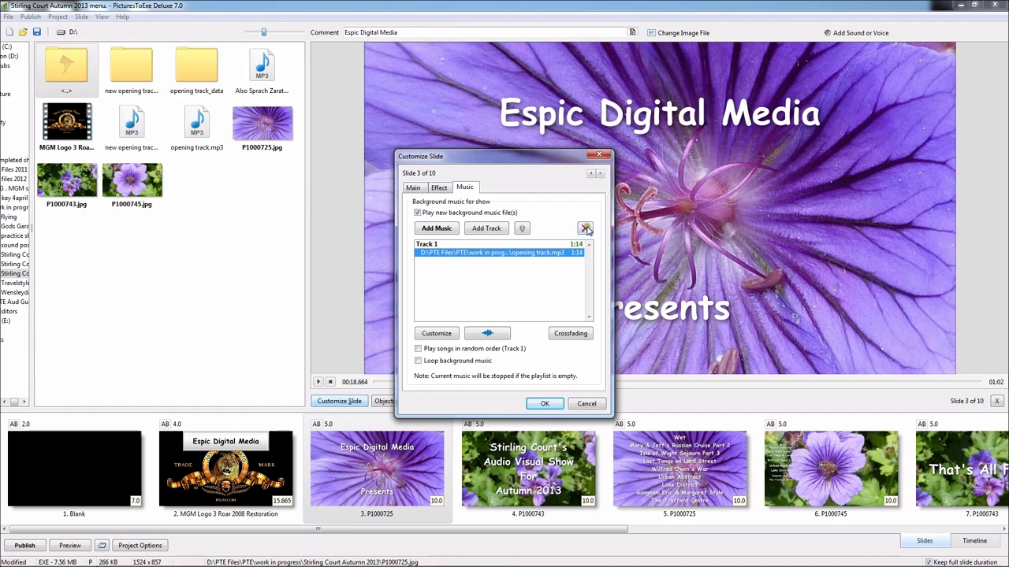
{"action": "left_click", "coordinate": [584, 228]}
{"action": "left_click", "coordinate": [430, 228]}
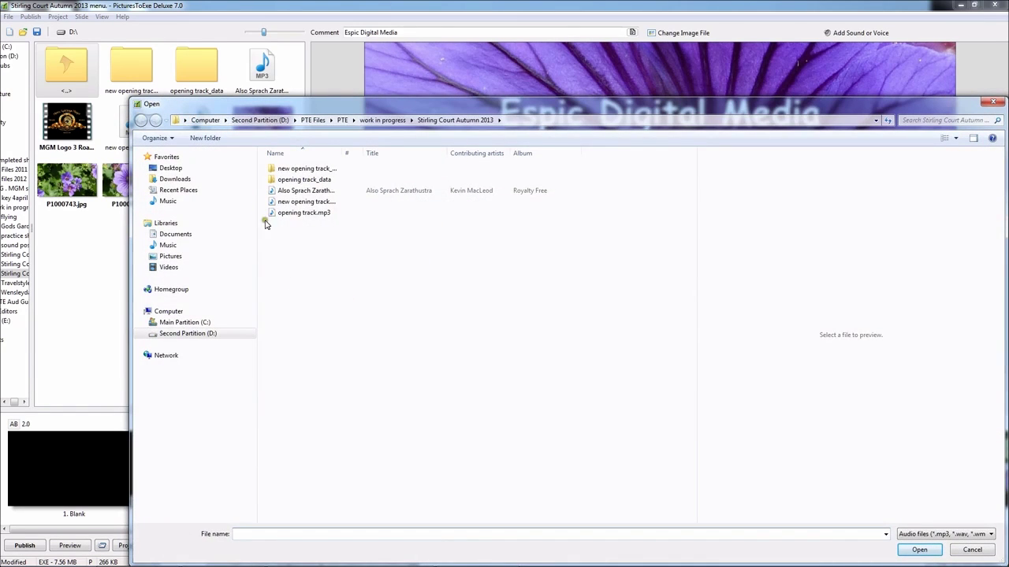
{"action": "left_click", "coordinate": [290, 202]}
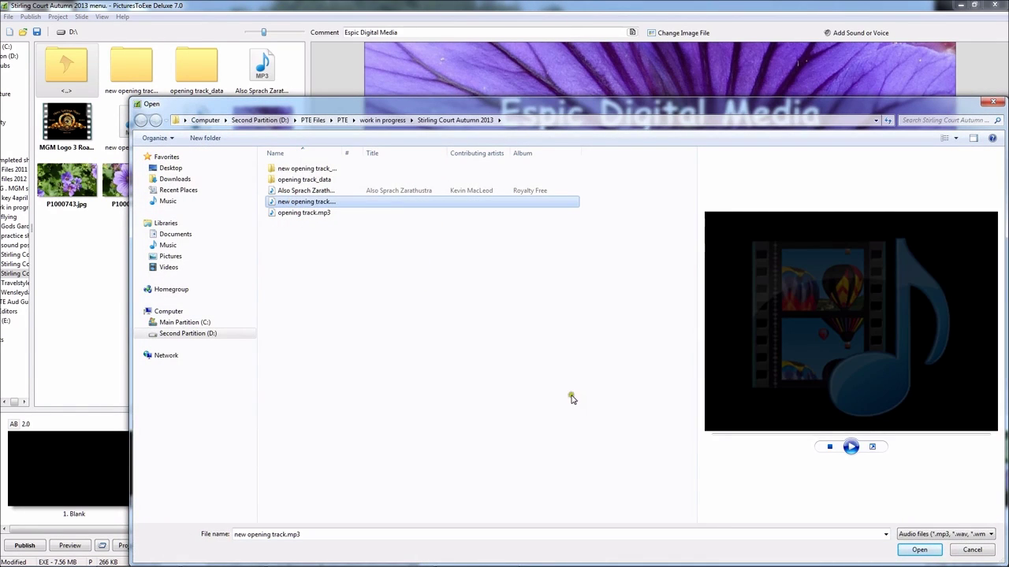
{"action": "left_click", "coordinate": [919, 550]}
{"action": "left_click", "coordinate": [541, 404]}
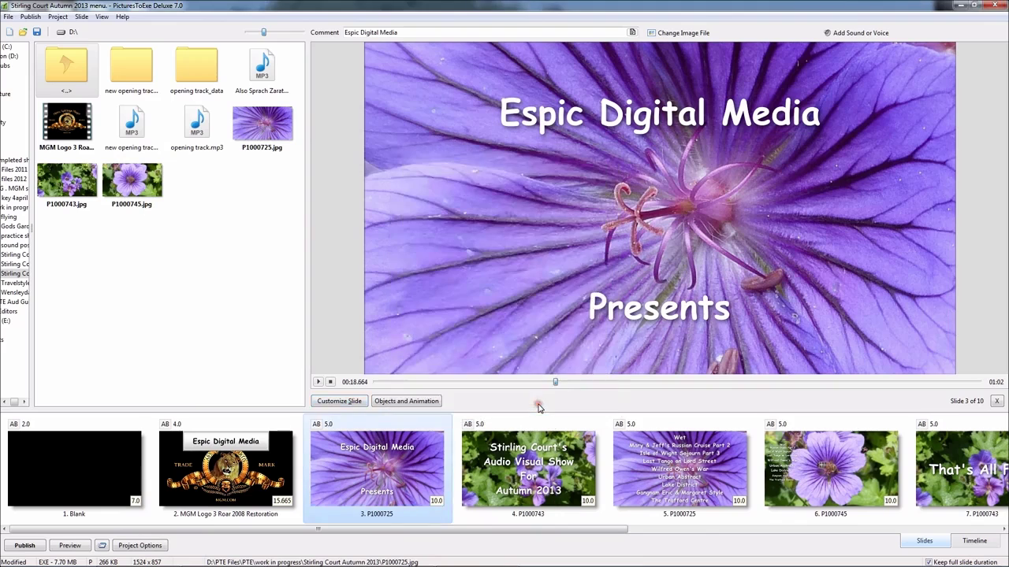
- Check the background music settings of slide 6, the bee and flower menu slide
{"action": "left_click_drag", "start_coordinate": [525, 532], "coordinate": [776, 534]}
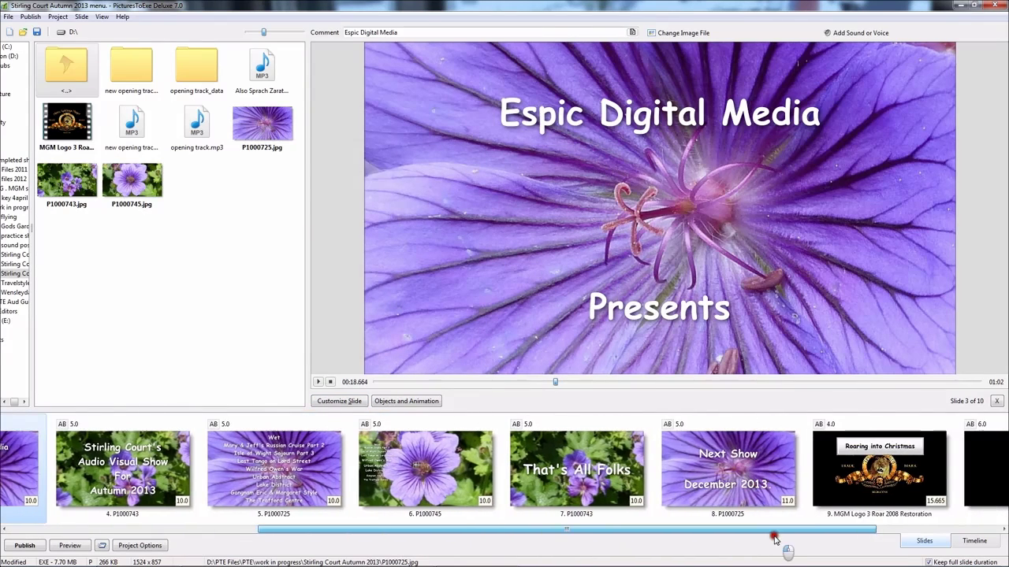
{"action": "left_click", "coordinate": [408, 465]}
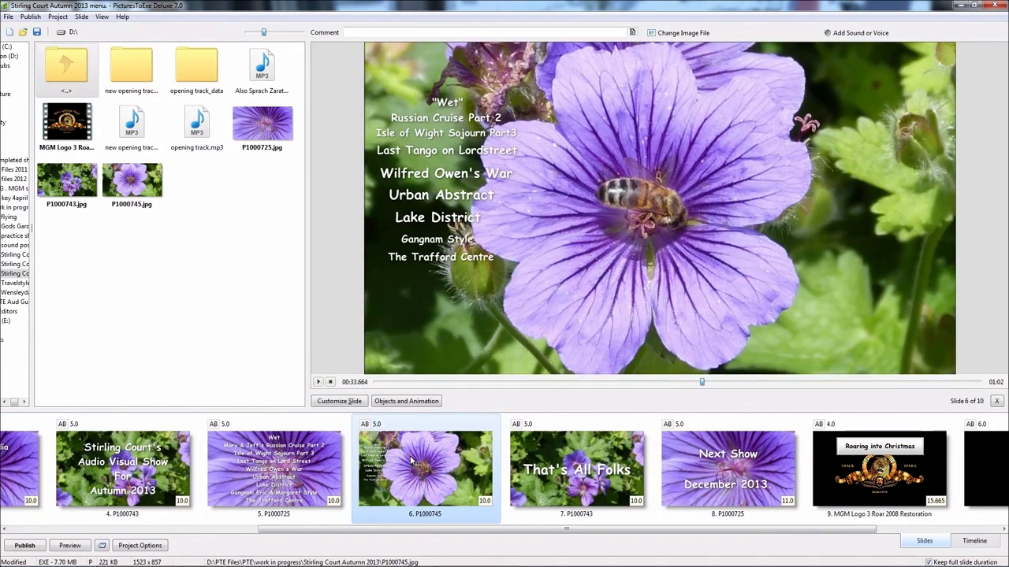
{"action": "left_click", "coordinate": [347, 402]}
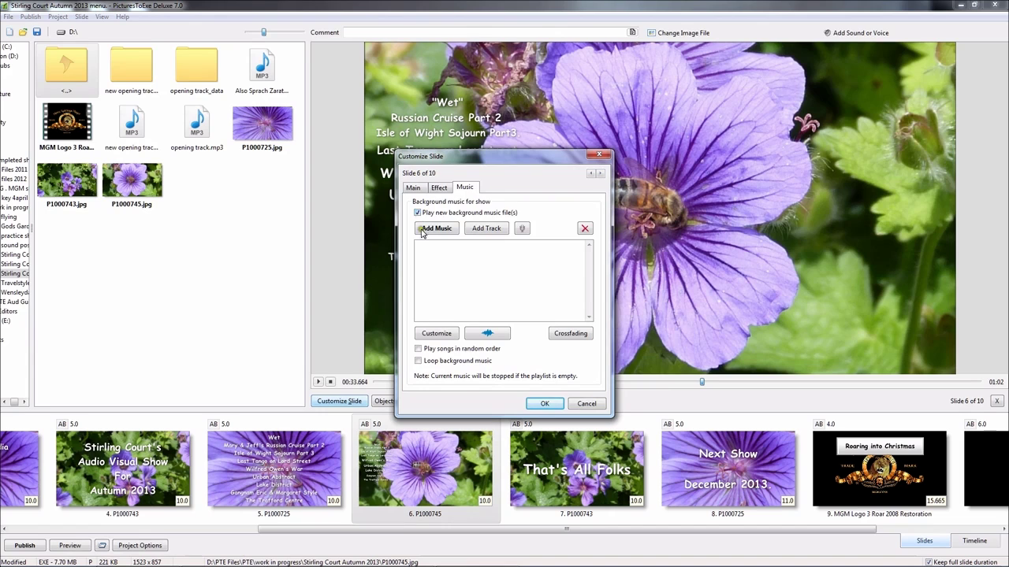
{"action": "left_click", "coordinate": [552, 404]}
{"action": "left_click_drag", "start_coordinate": [603, 533], "coordinate": [355, 533]}
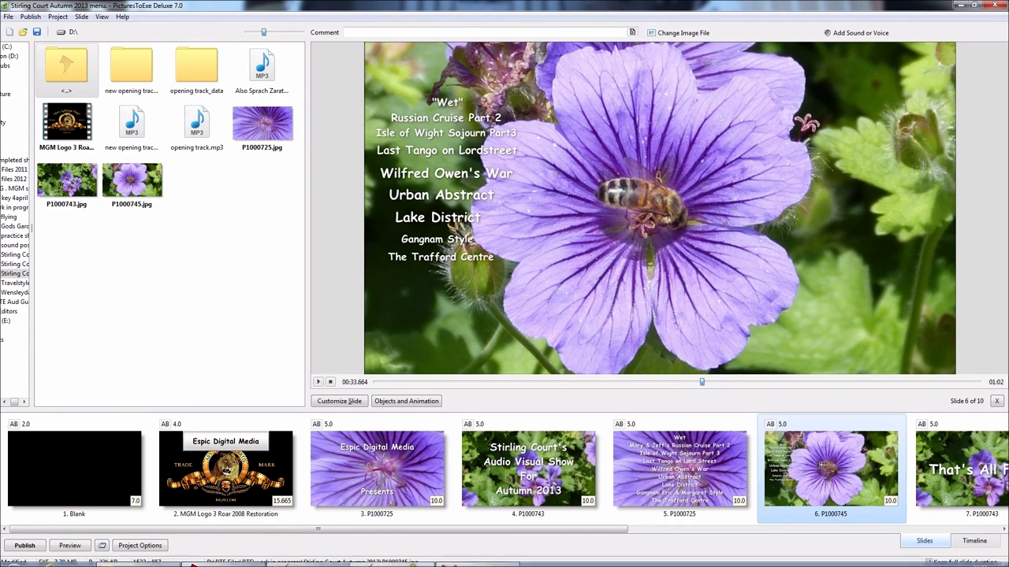
{"action": "mouse_move", "coordinate": [470, 561]}
{"action": "left_click", "coordinate": [468, 559]}
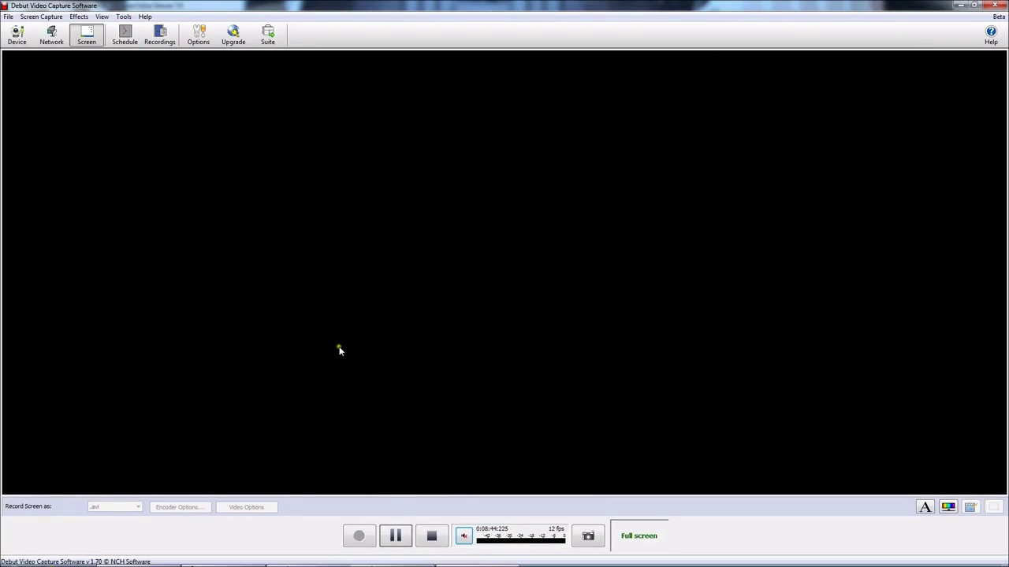